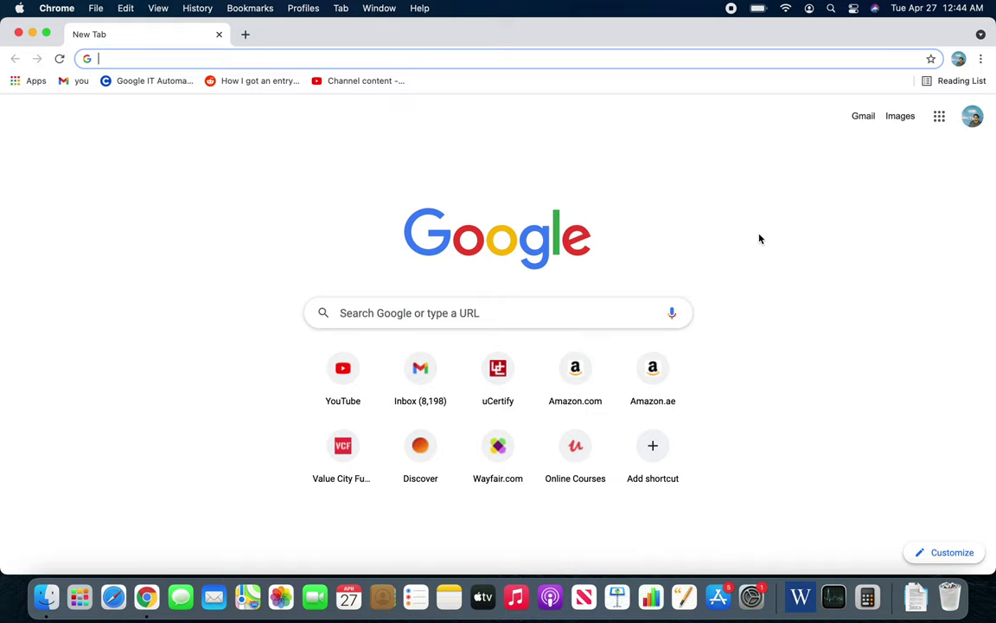
type("cis")
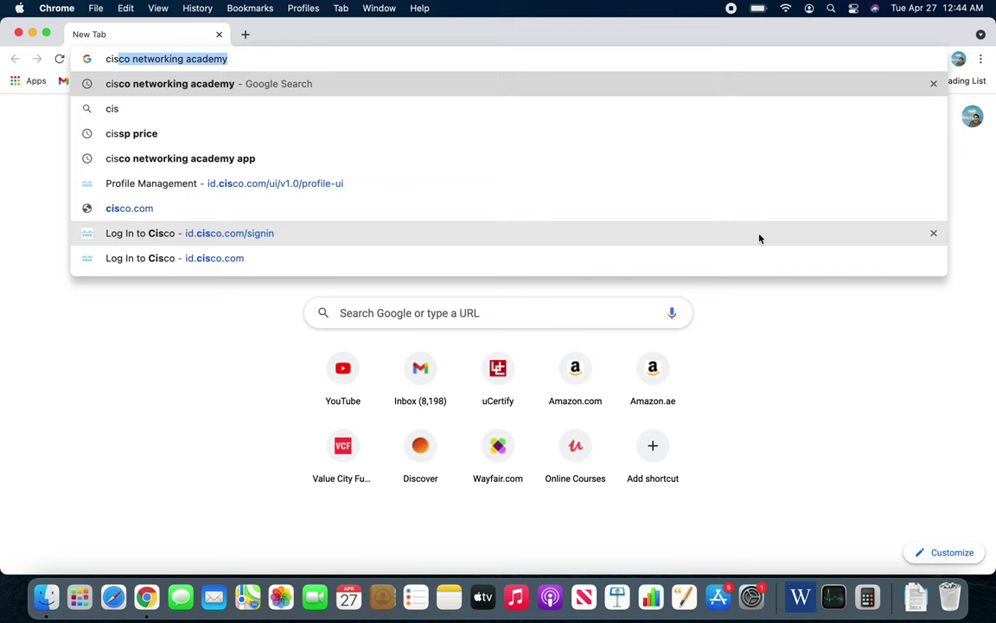
Search Google for 'cisco networking academy' and open the NetAcad site's course categories
key("Return")
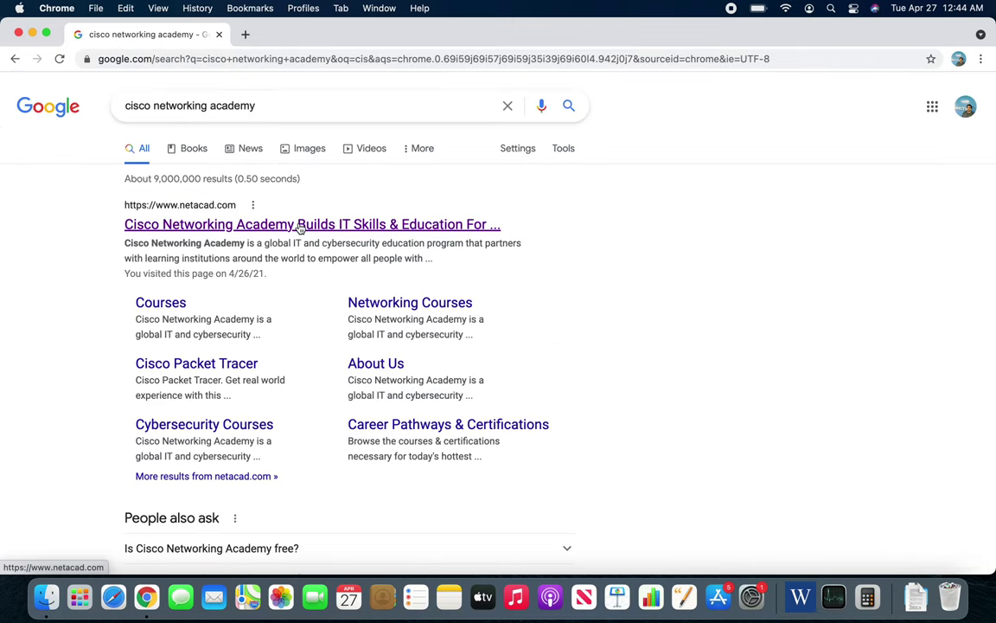
left_click(300, 224)
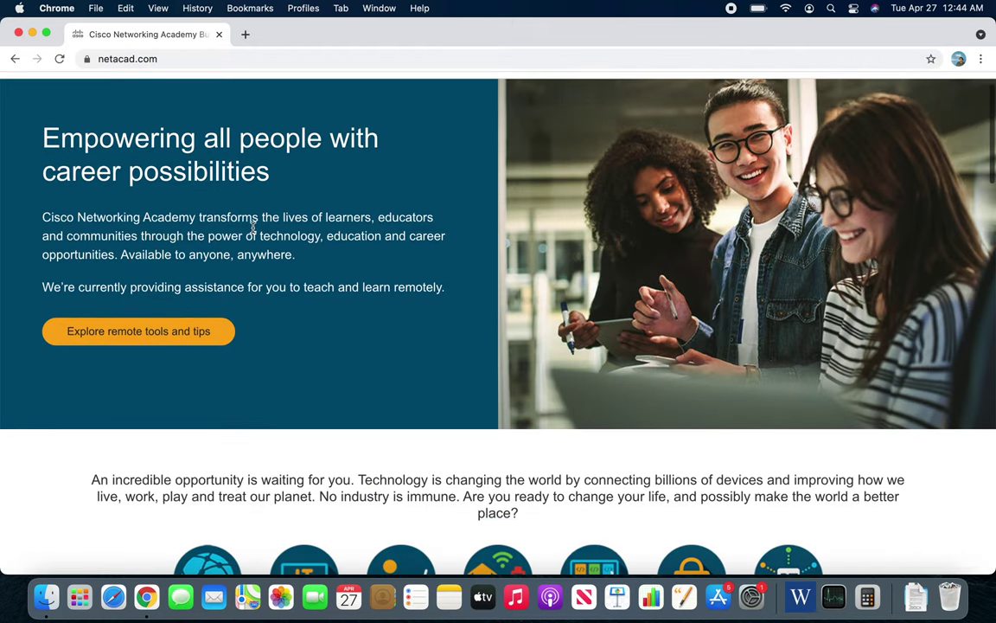
left_click(229, 103)
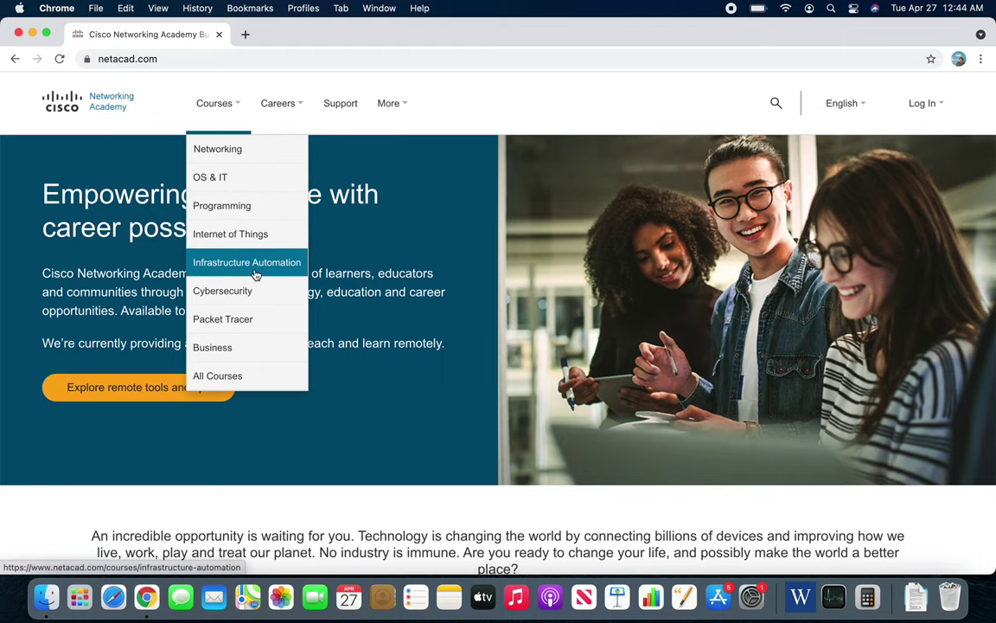
Go to the Cybersecurity courses and open the Introduction to Cybersecurity course page
left_click(244, 302)
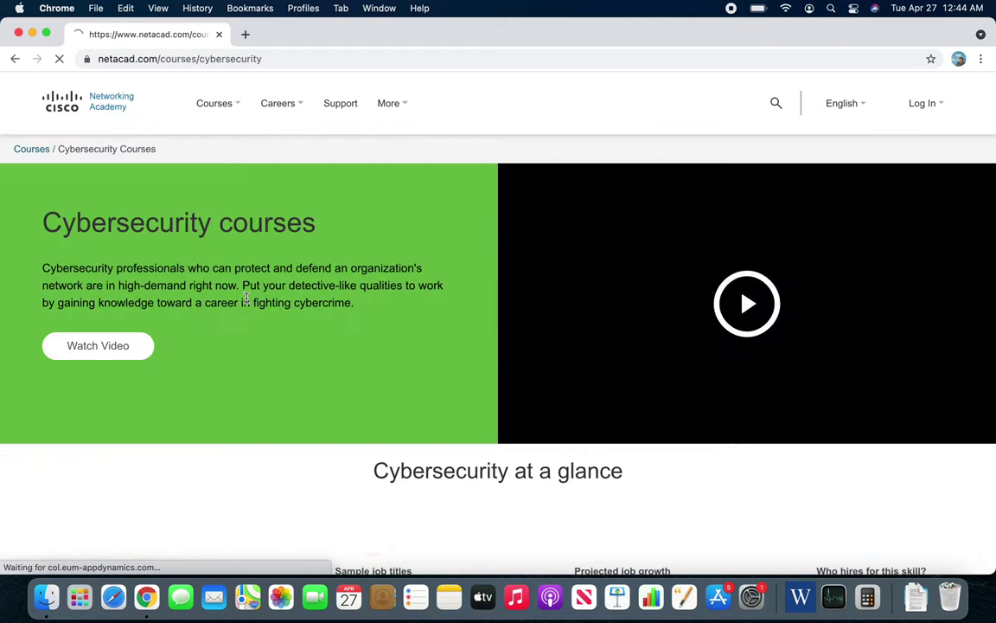
scroll(245, 298, "down", 4)
scroll(245, 298, "down", 1)
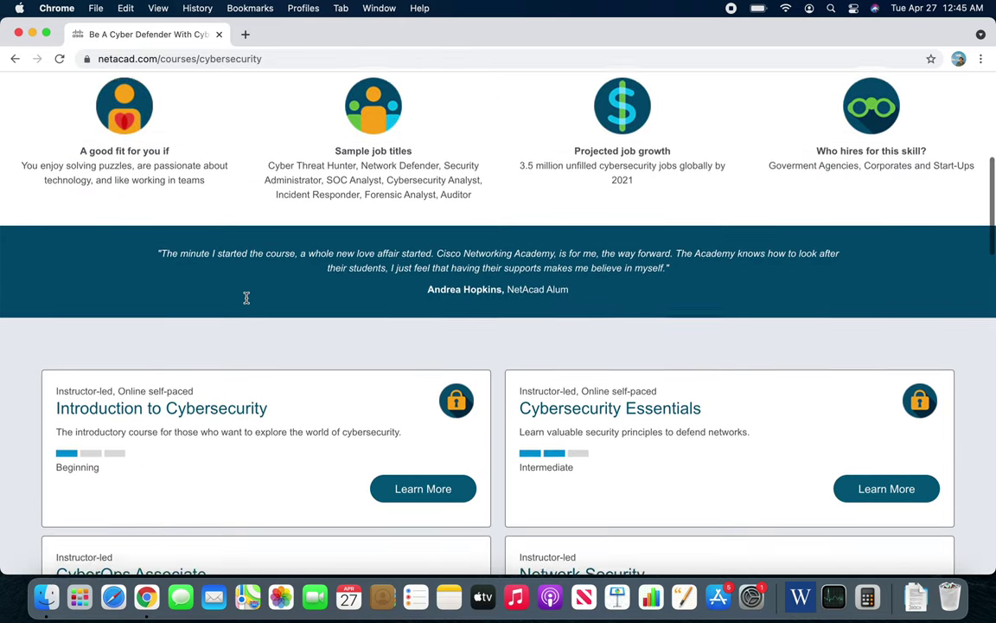
scroll(246, 299, "down", 1)
scroll(246, 302, "down", 2)
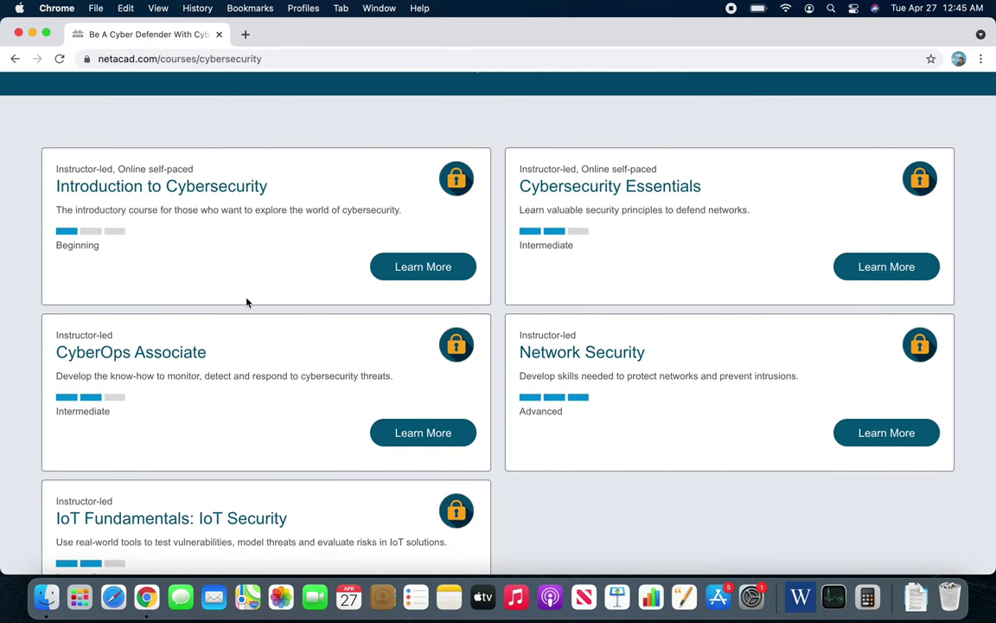
scroll(242, 299, "down", 1)
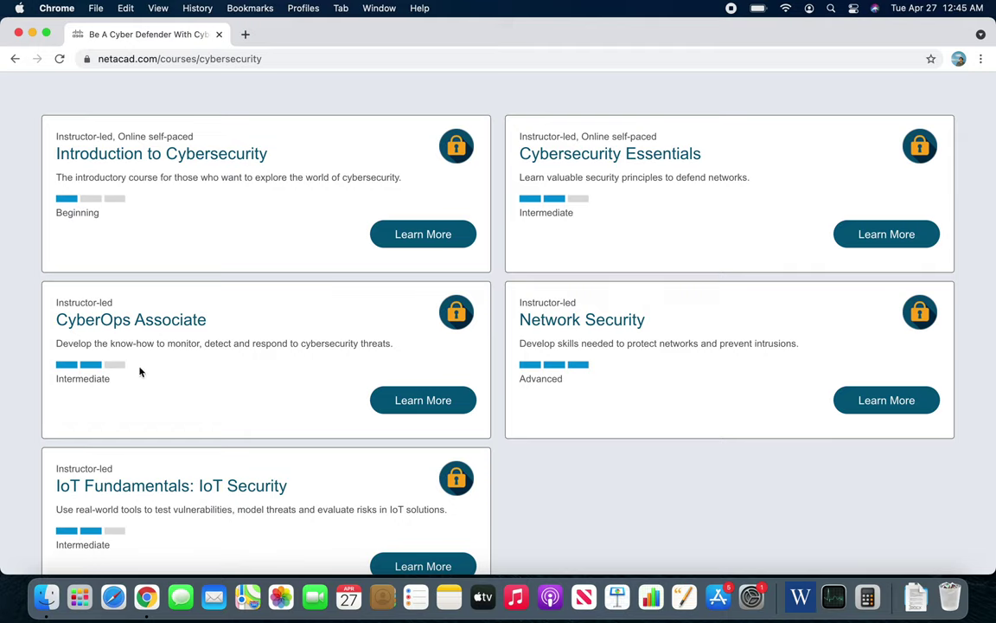
scroll(587, 364, "down", 2)
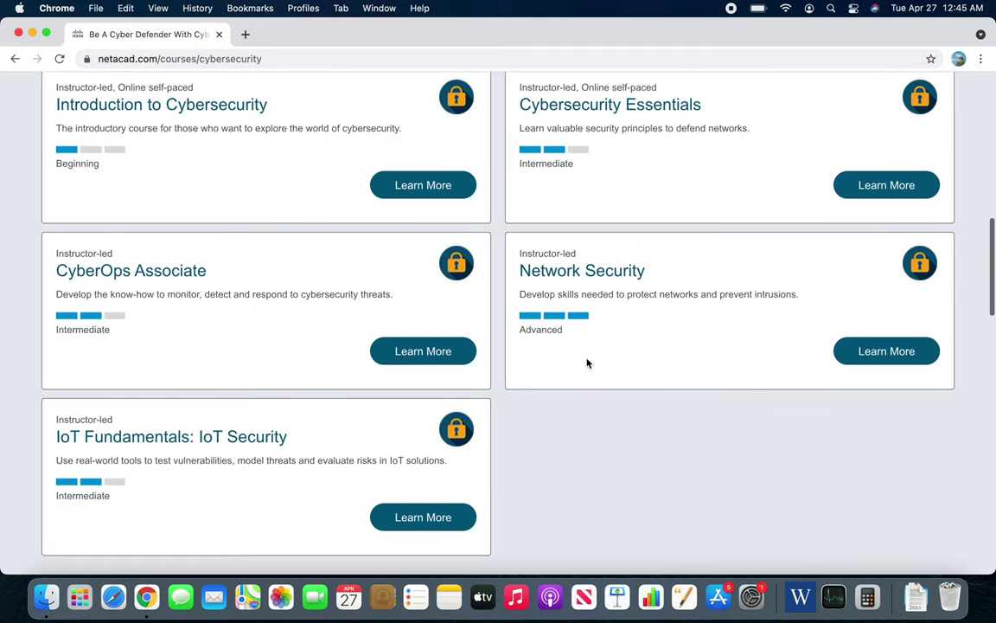
scroll(255, 498, "down", 1)
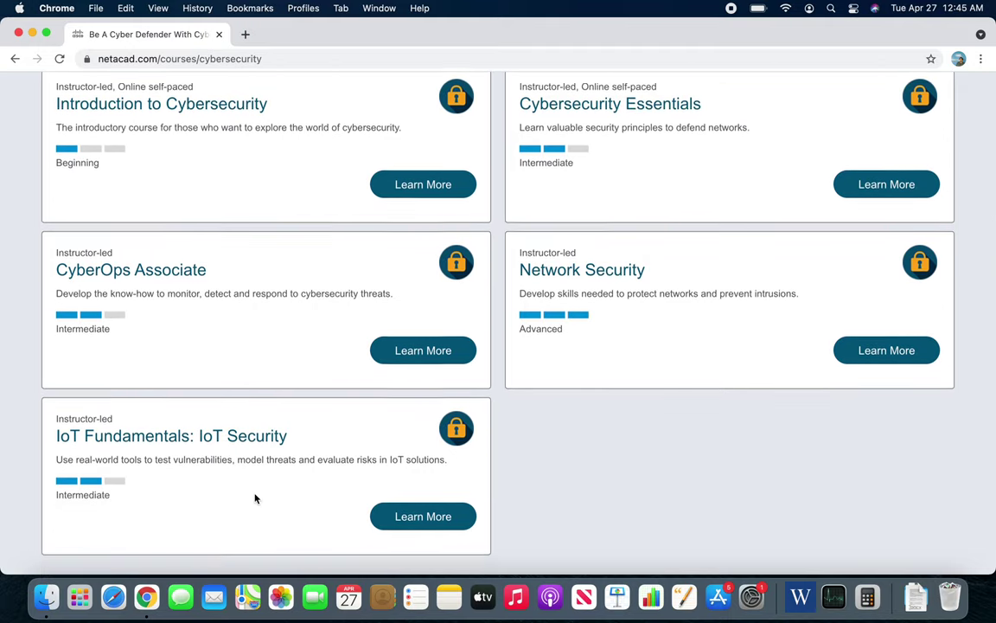
scroll(256, 499, "down", 2)
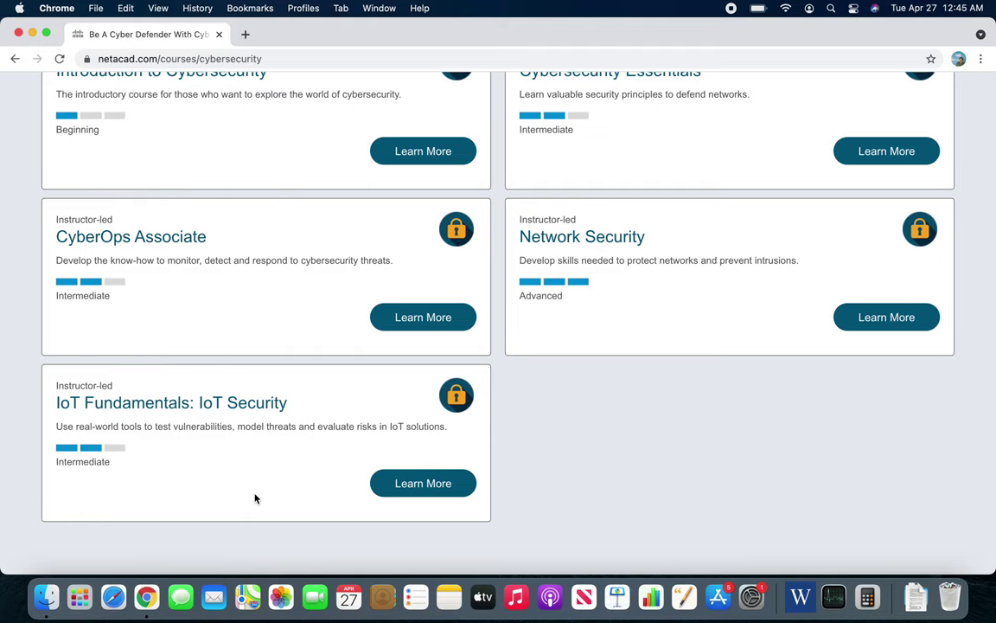
scroll(255, 498, "up", 3)
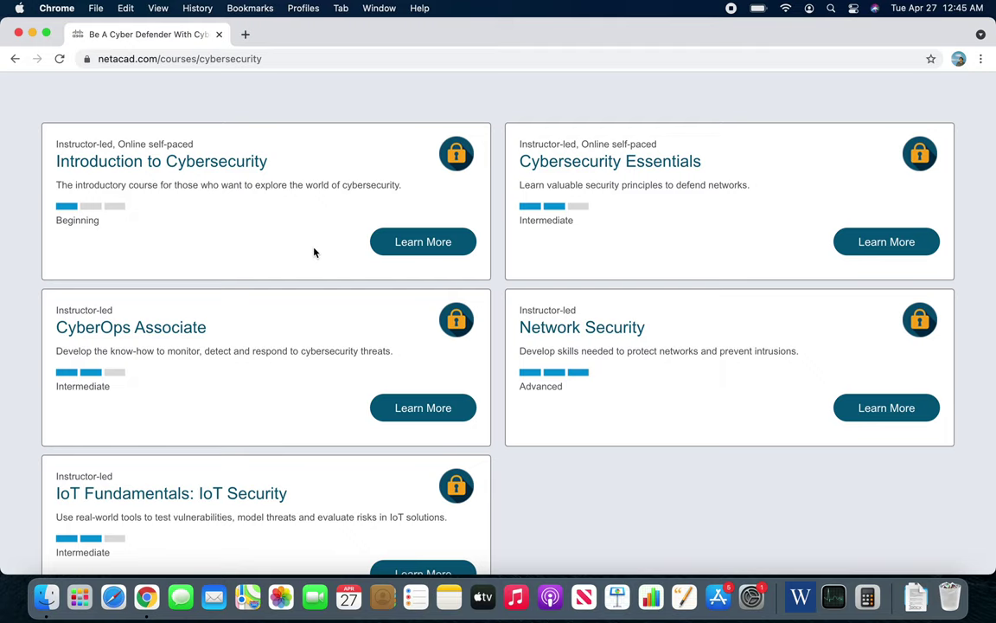
left_click(160, 160)
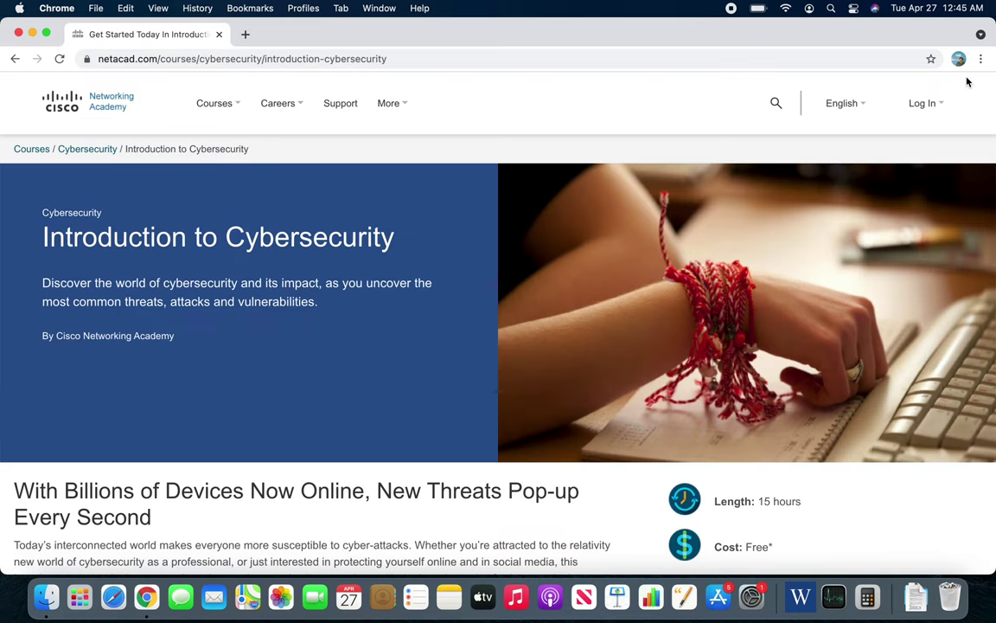
mouse_move(923, 103)
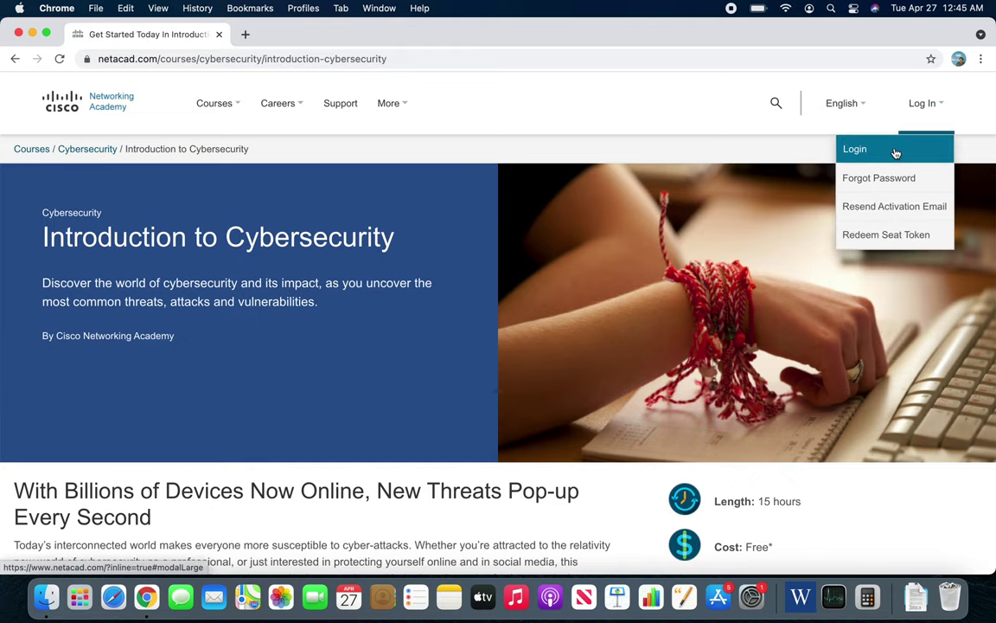
Log in to NetAcad and launch the enrolled Introduction to Cybersecurity English 0221b course
left_click(896, 151)
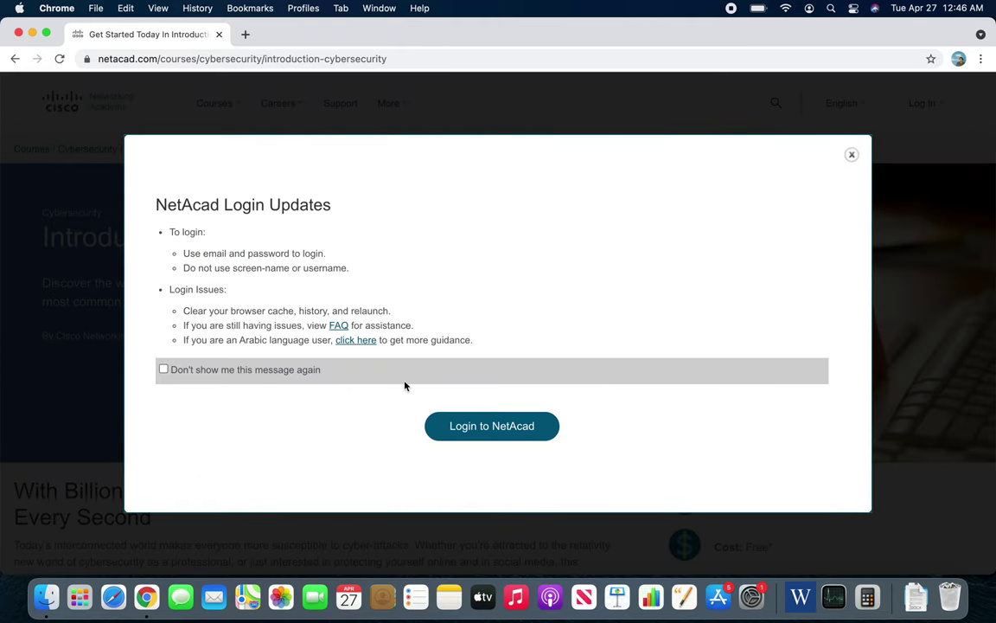
left_click(511, 438)
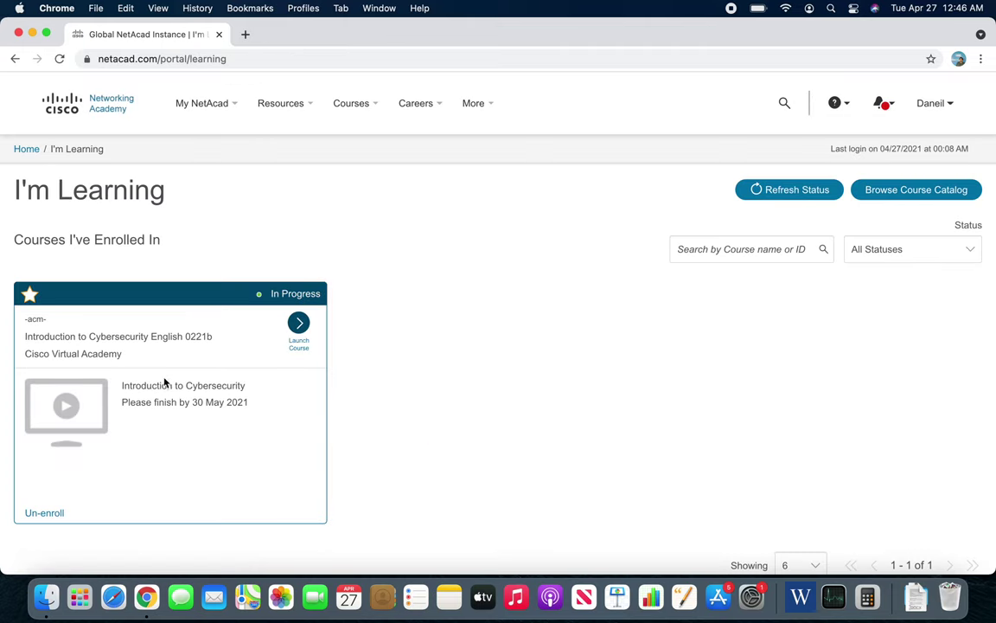
mouse_move(170, 402)
left_click(300, 324)
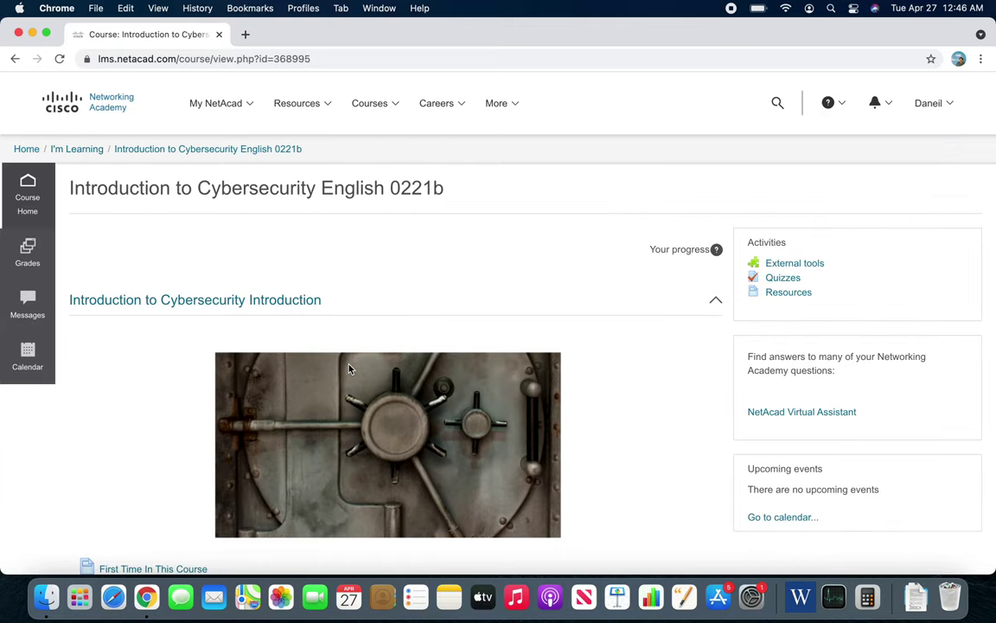
scroll(349, 369, "down", 2)
scroll(349, 369, "down", 1)
scroll(349, 370, "down", 5)
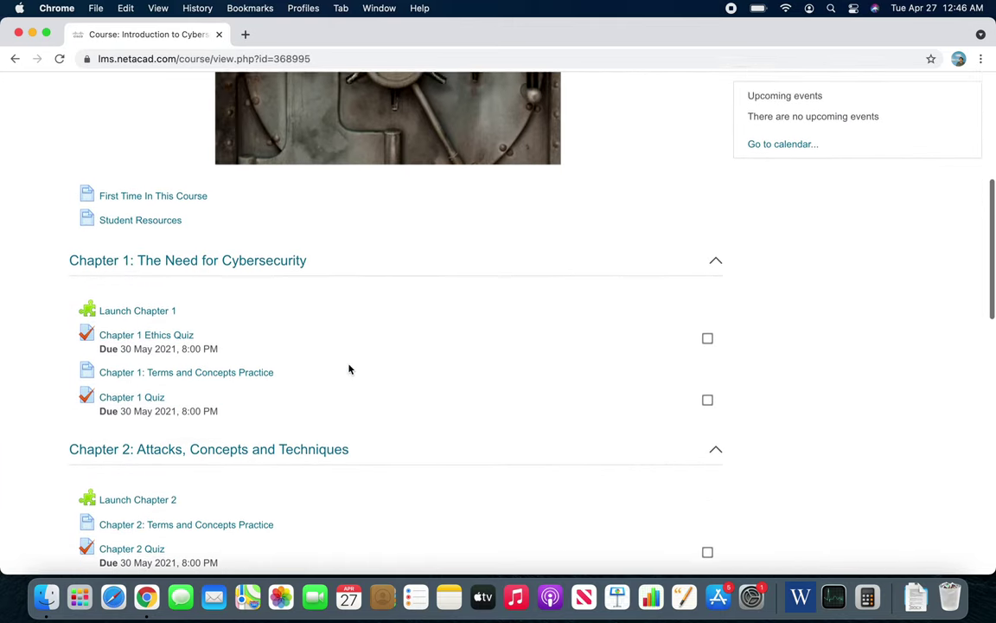
scroll(349, 369, "down", 2)
scroll(350, 369, "up", 1)
scroll(350, 370, "up", 2)
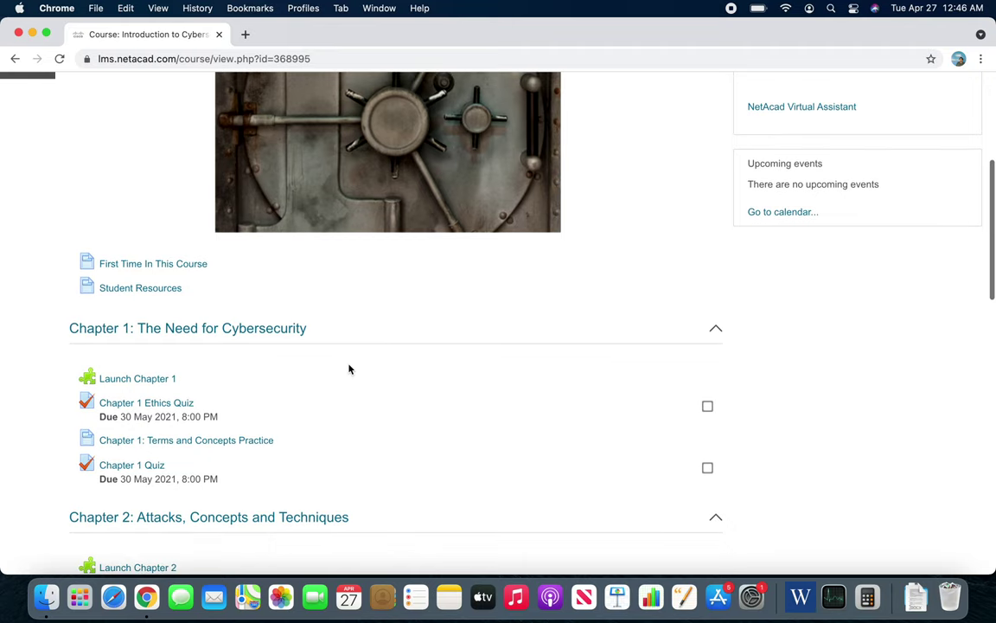
scroll(349, 369, "up", 7)
scroll(315, 327, "down", 1)
scroll(315, 328, "down", 1)
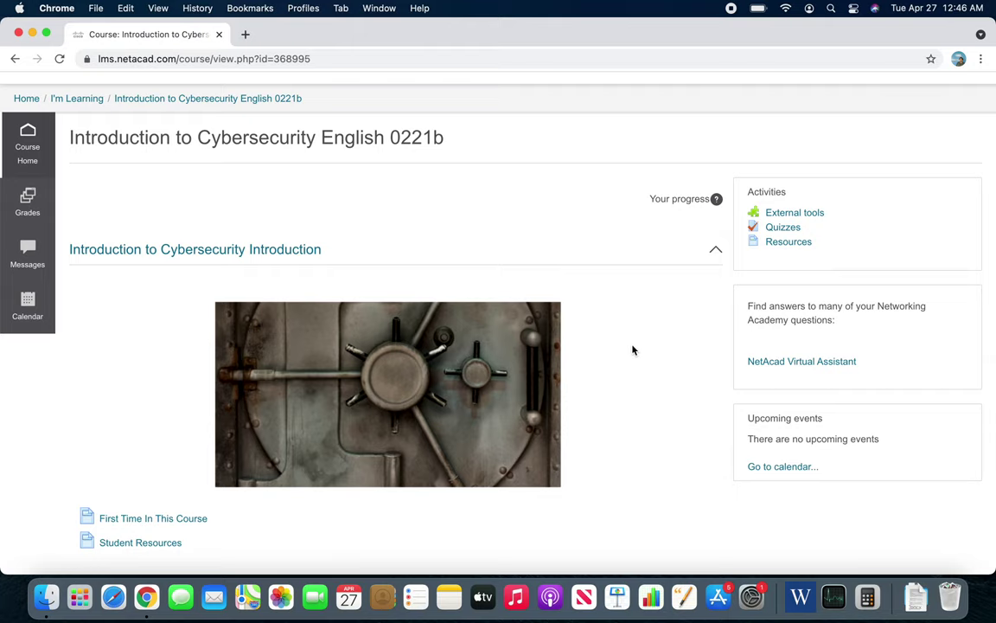
scroll(633, 349, "down", 5)
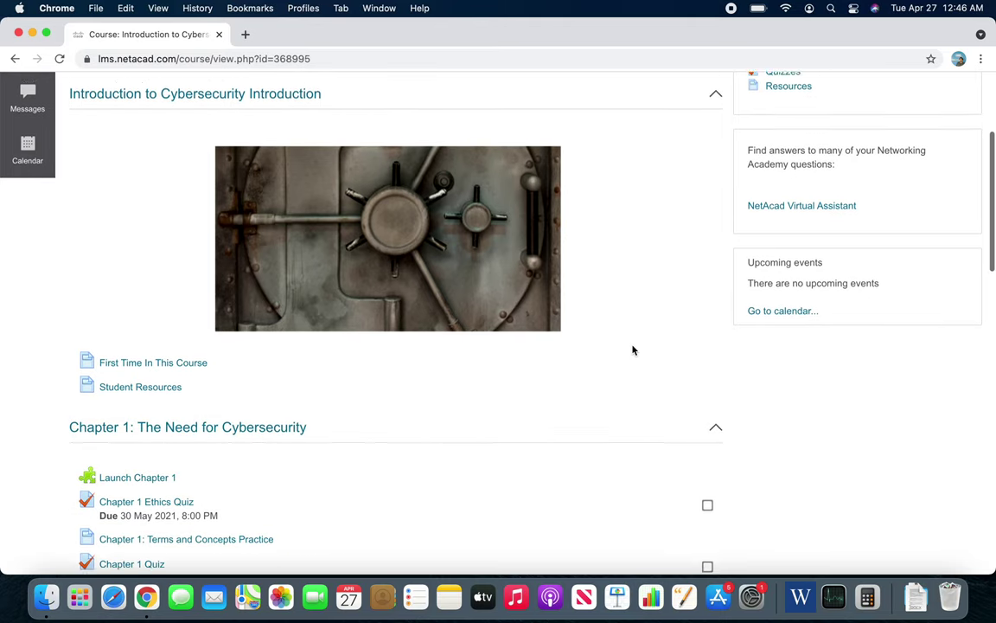
scroll(633, 349, "down", 3)
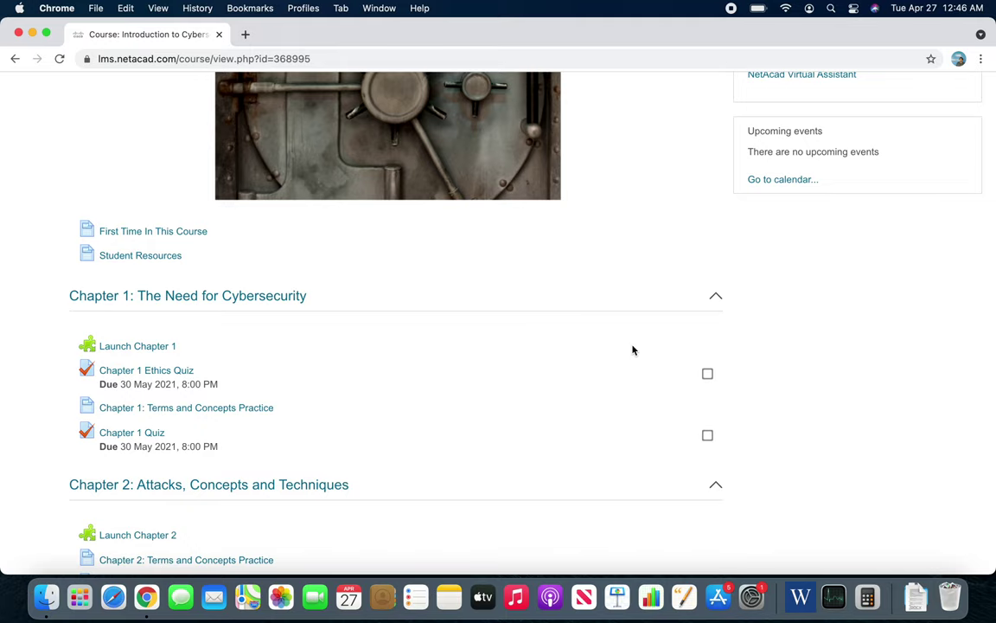
scroll(623, 370, "up", 5)
scroll(622, 370, "up", 3)
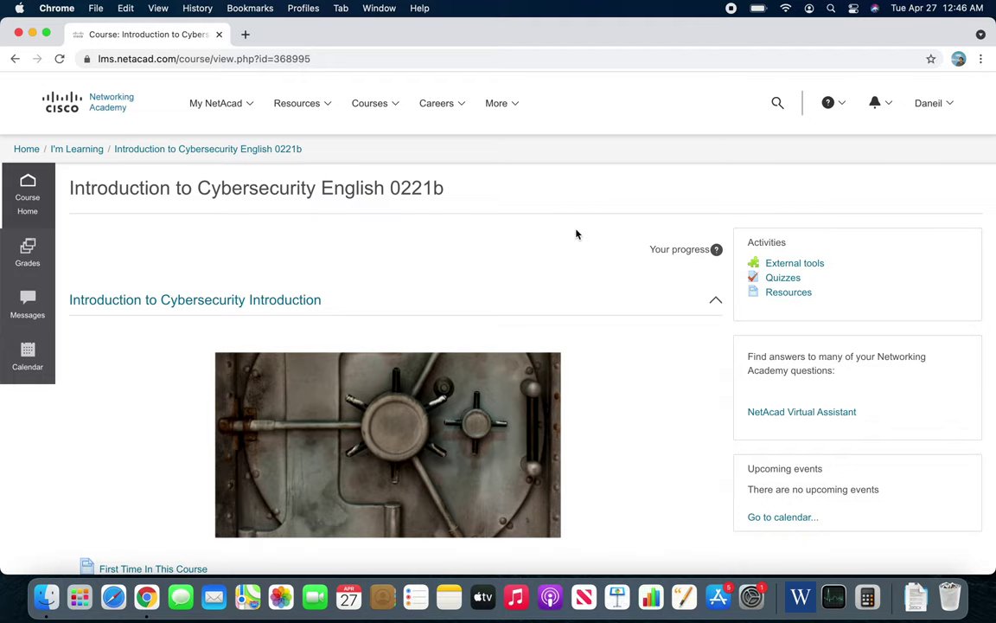
scroll(577, 233, "down", 5)
scroll(576, 234, "down", 2)
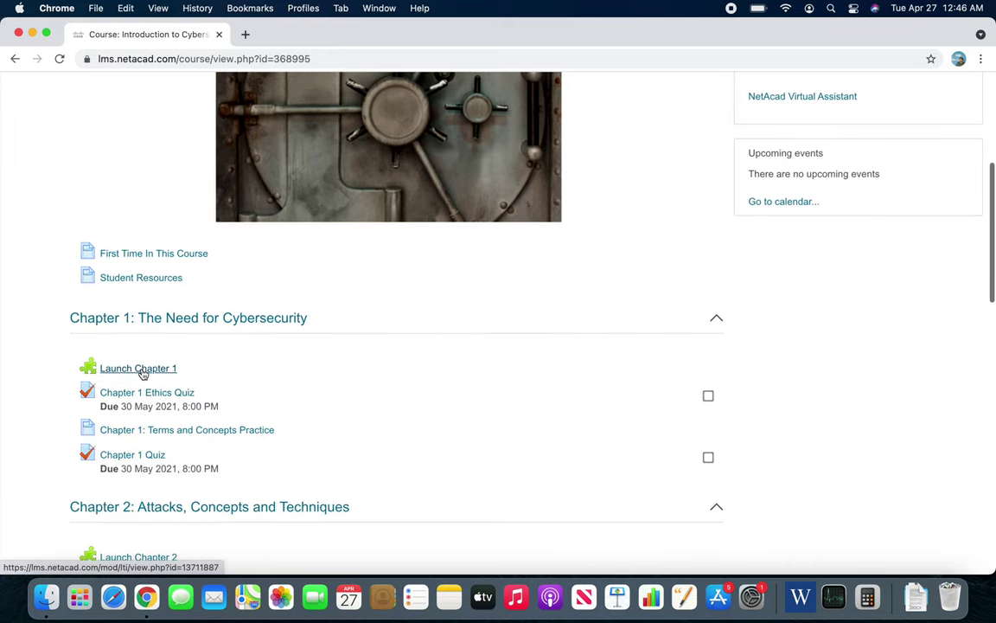
scroll(143, 372, "down", 8)
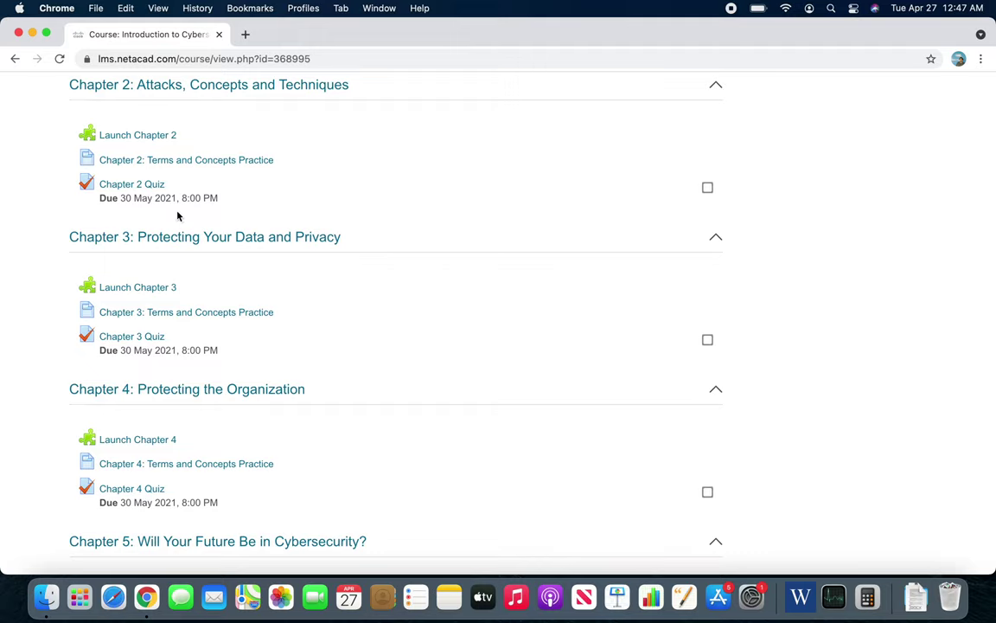
scroll(229, 327, "up", 1)
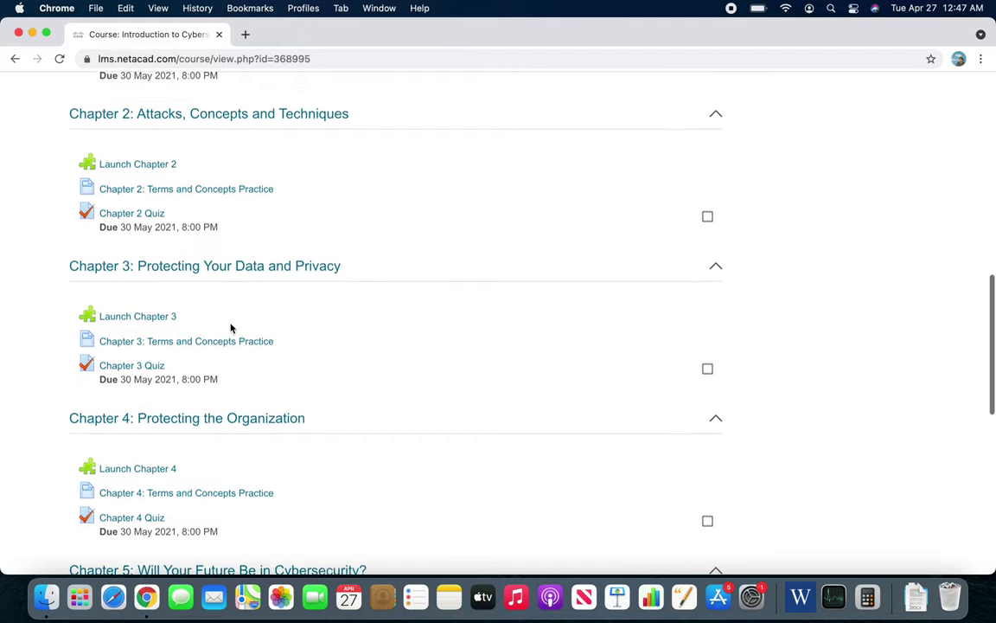
scroll(230, 327, "up", 3)
scroll(231, 327, "up", 5)
scroll(187, 416, "up", 2)
scroll(187, 416, "down", 1)
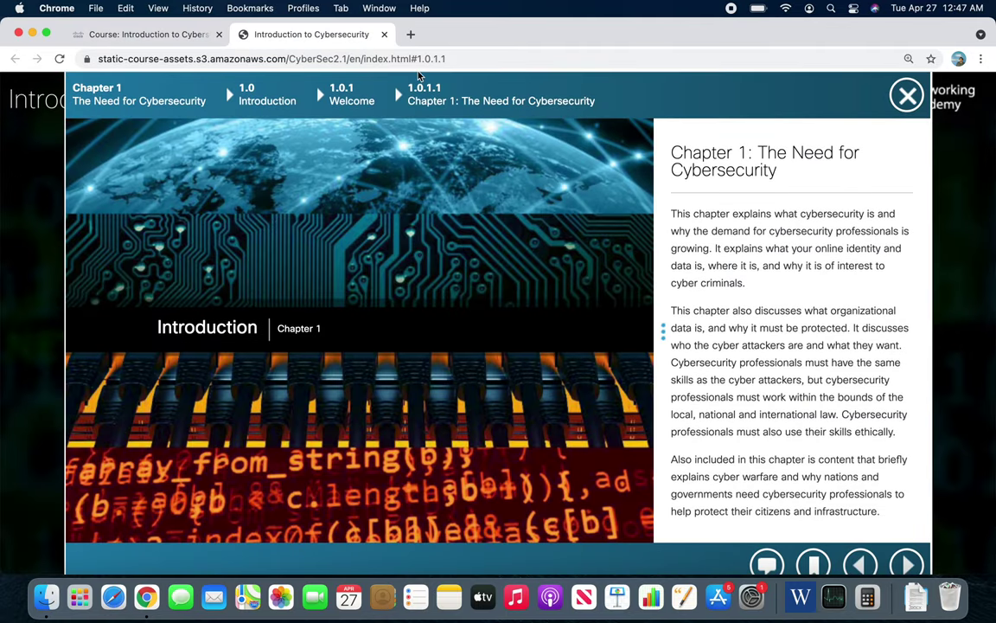
Browse the course index: Chapter 1 Sections 1.4–1.5 and Chapter 2's Introduction topics
left_click(248, 102)
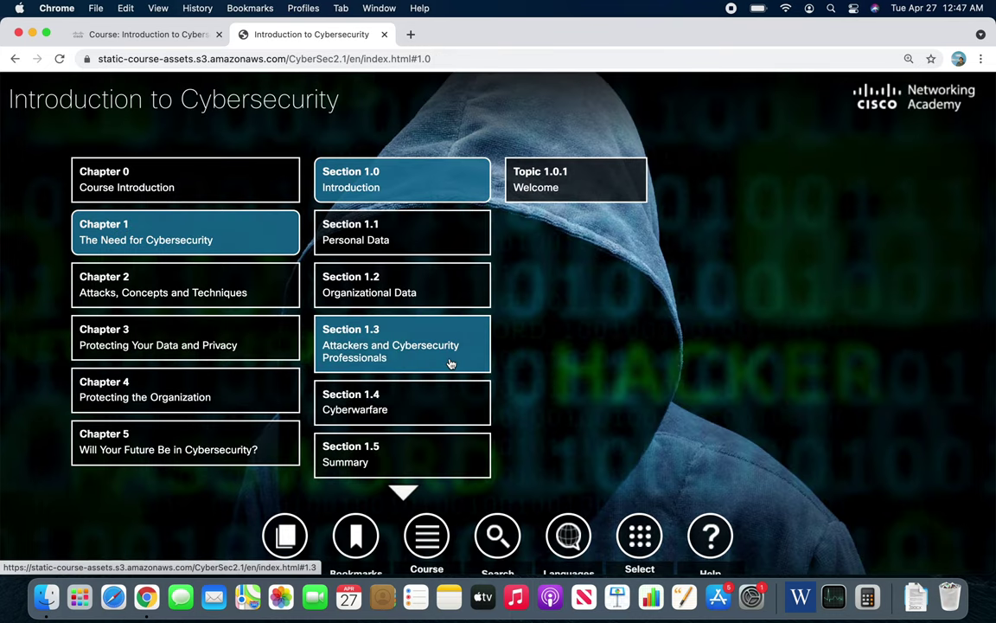
left_click(407, 409)
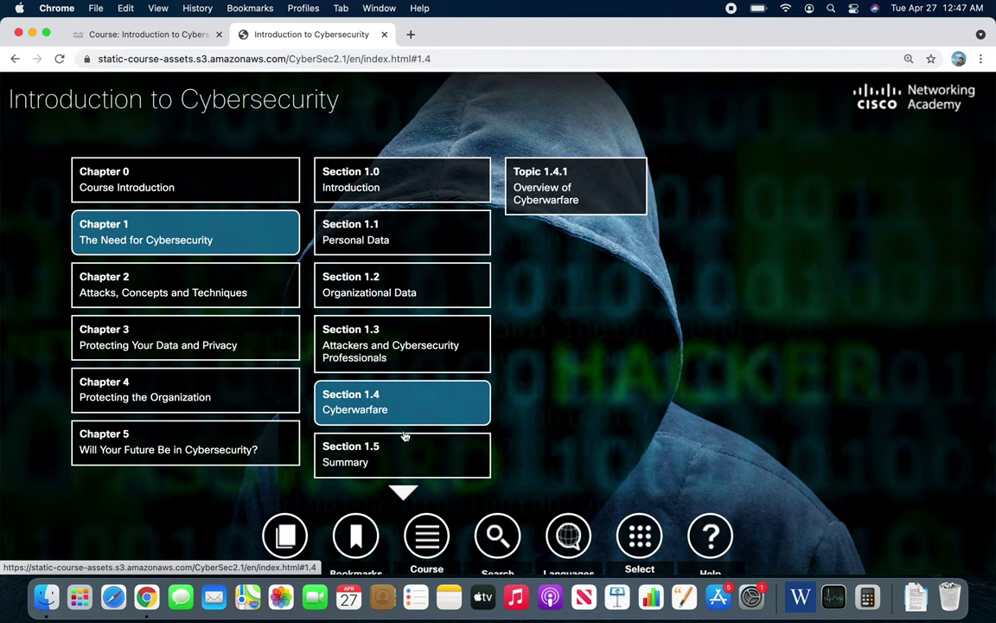
left_click(402, 460)
scroll(522, 342, "down", 1)
left_click(570, 168)
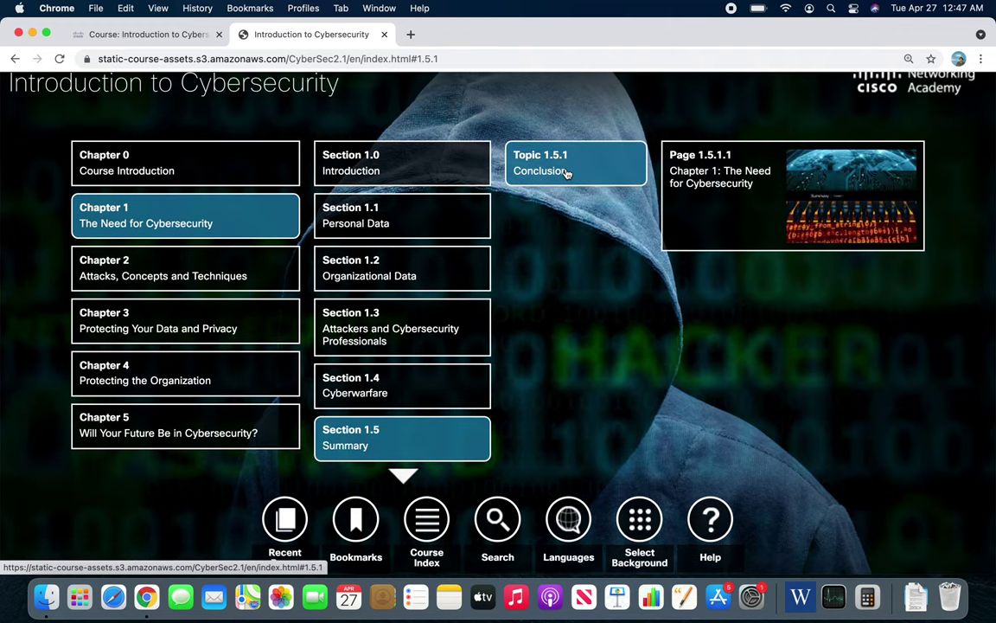
left_click(203, 284)
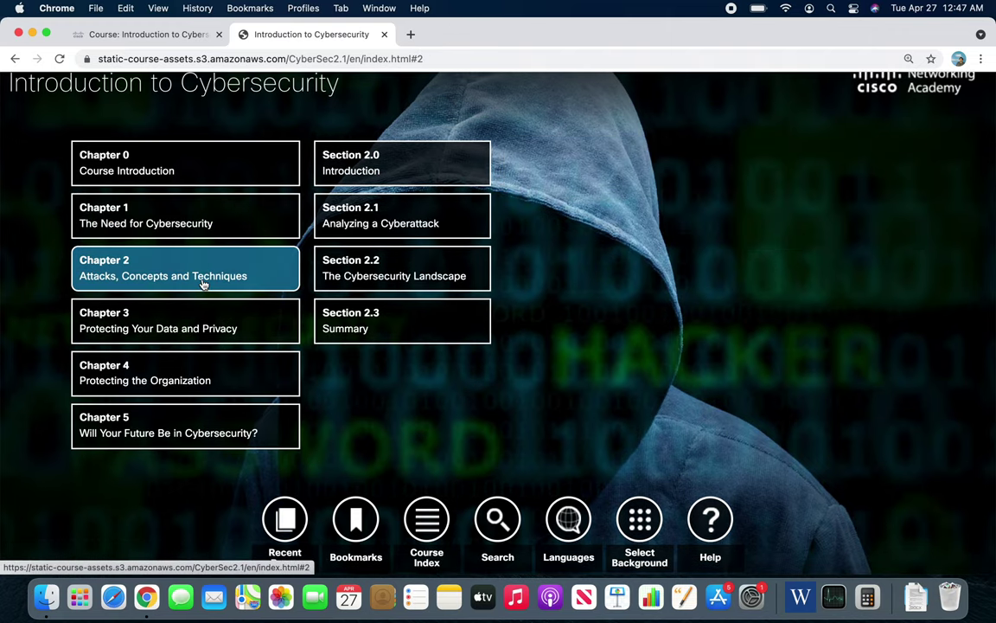
left_click(402, 155)
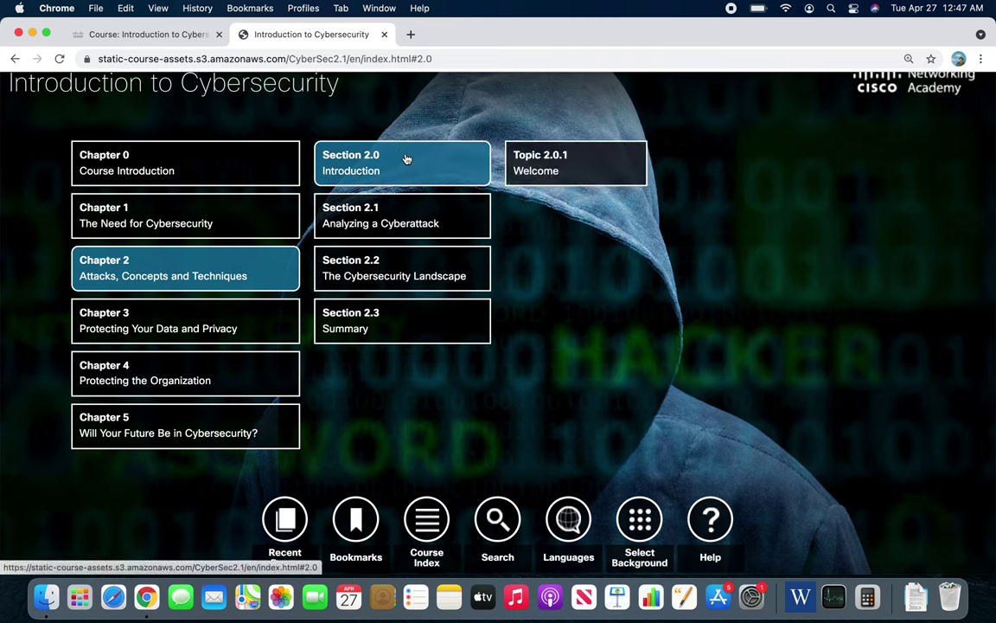
left_click(559, 172)
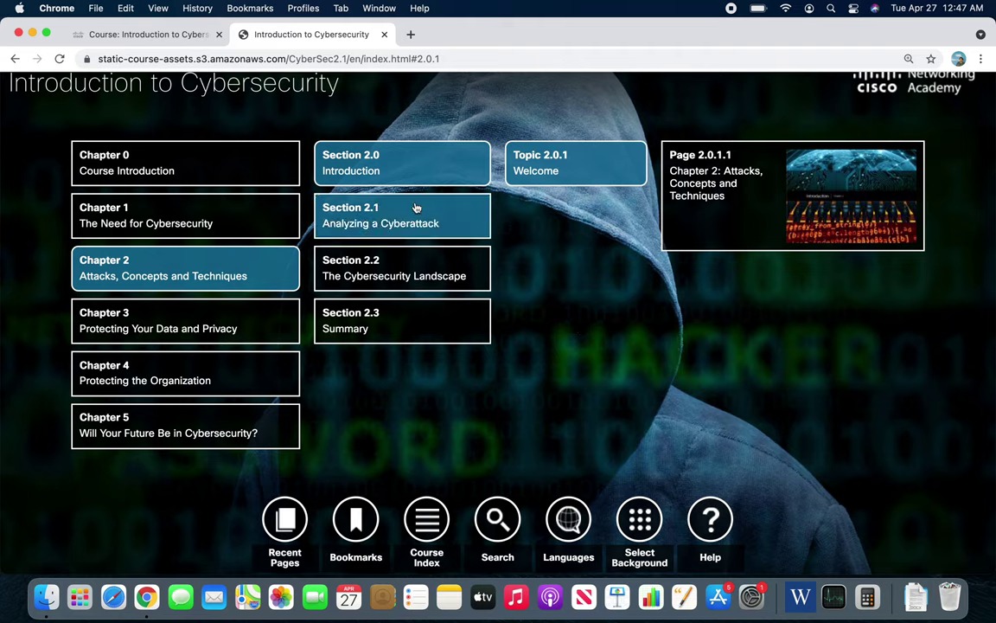
Page through Chapter 1 from its introduction to Where is Your Data?, then close the lesson
left_click(199, 213)
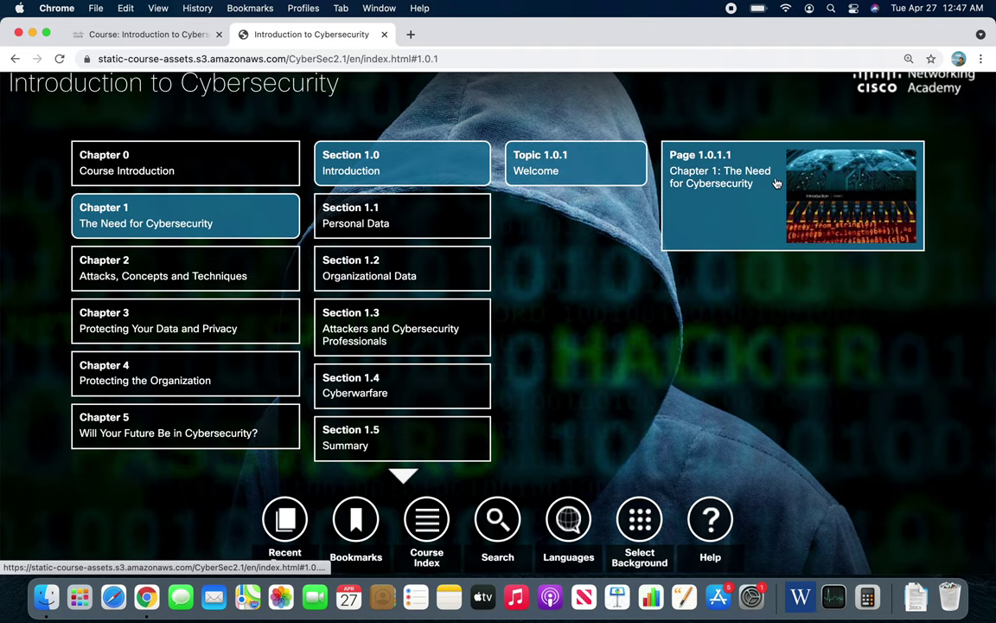
left_click(774, 182)
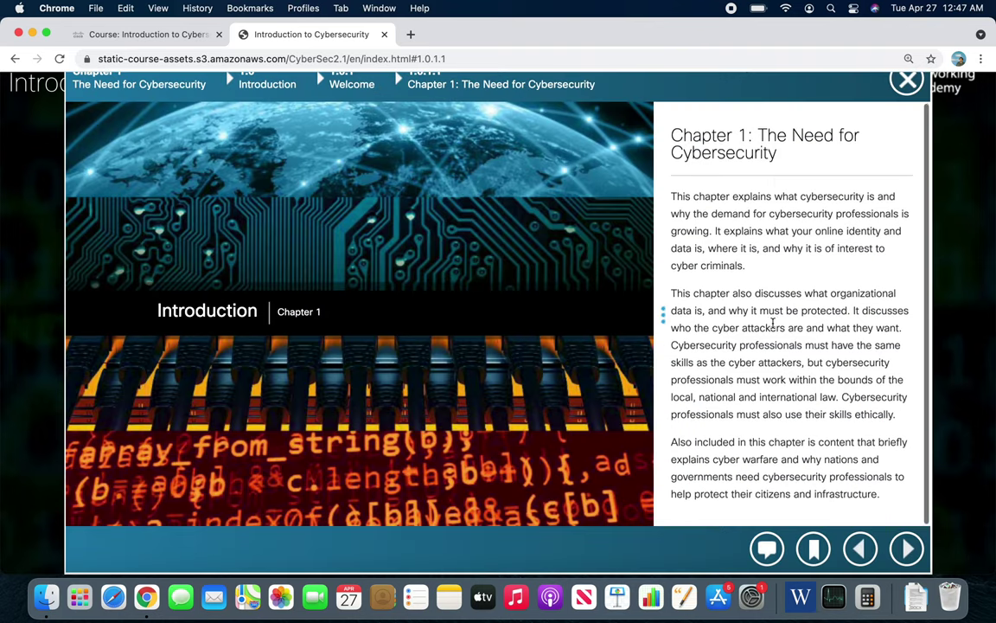
left_click(905, 547)
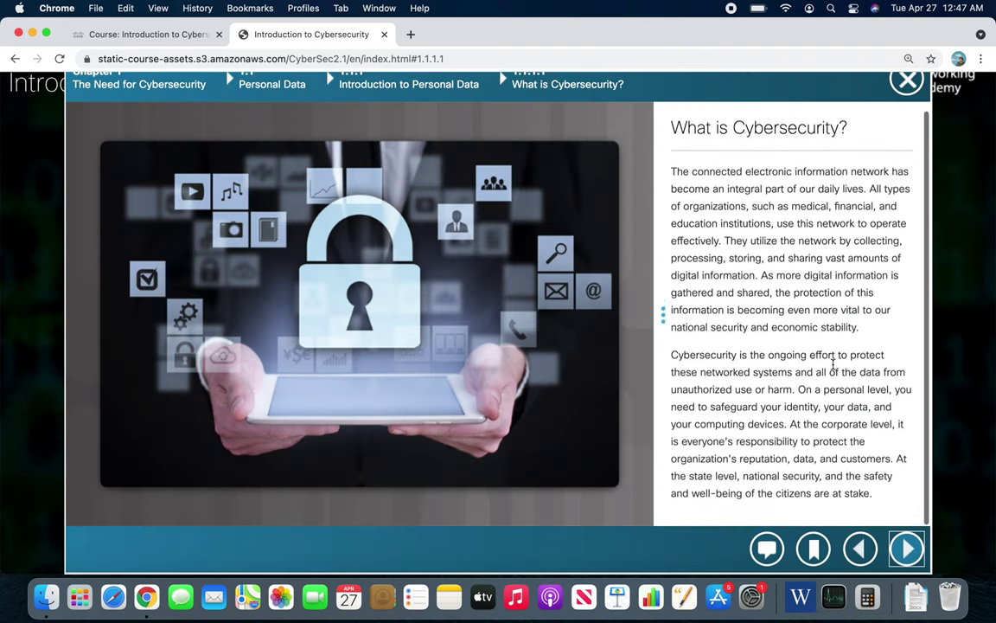
left_click(905, 549)
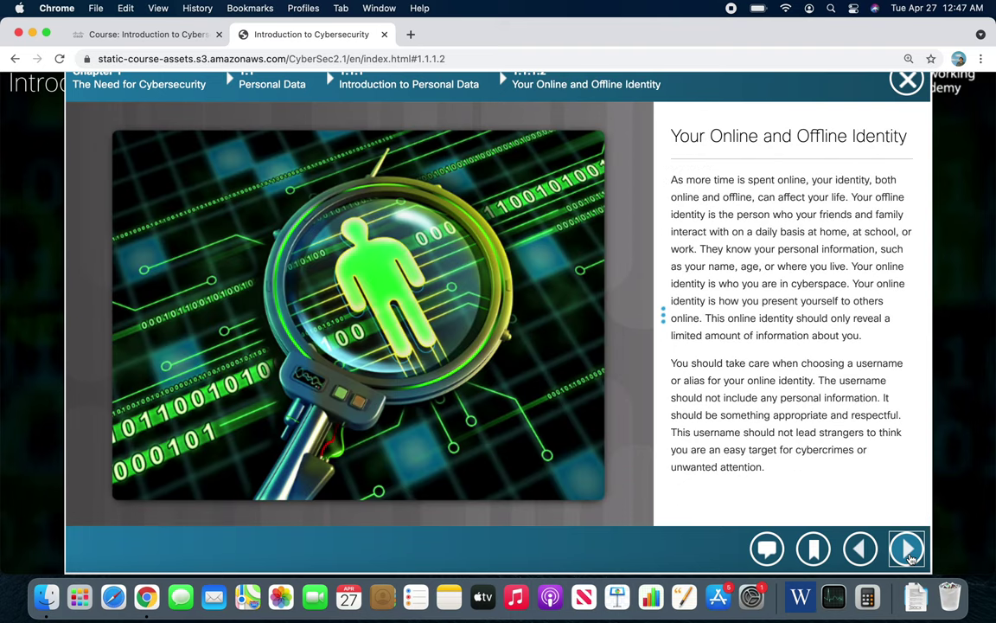
scroll(852, 427, "up", 1)
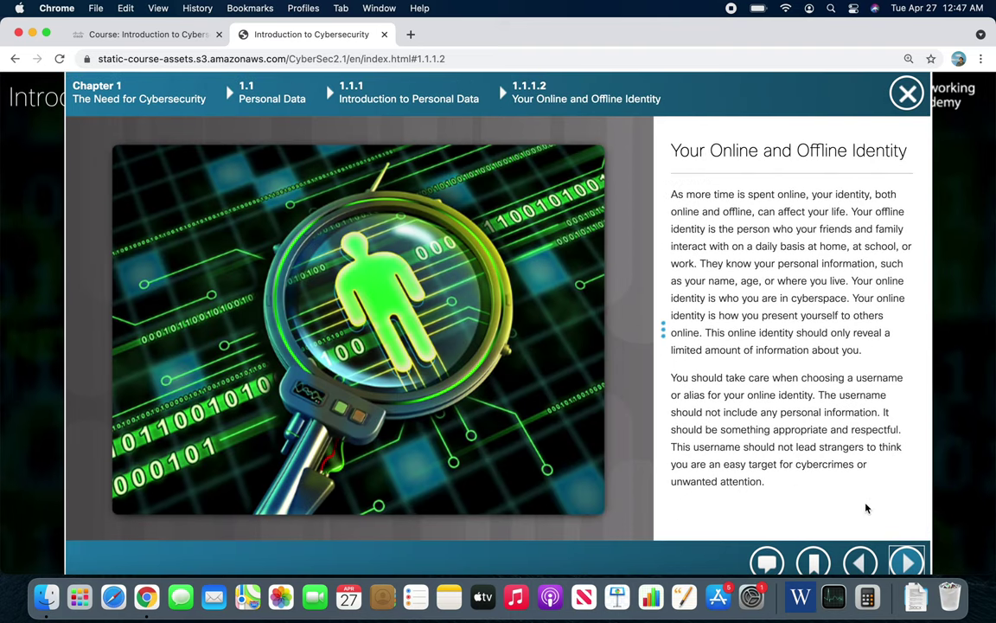
left_click(906, 564)
scroll(844, 428, "down", 2)
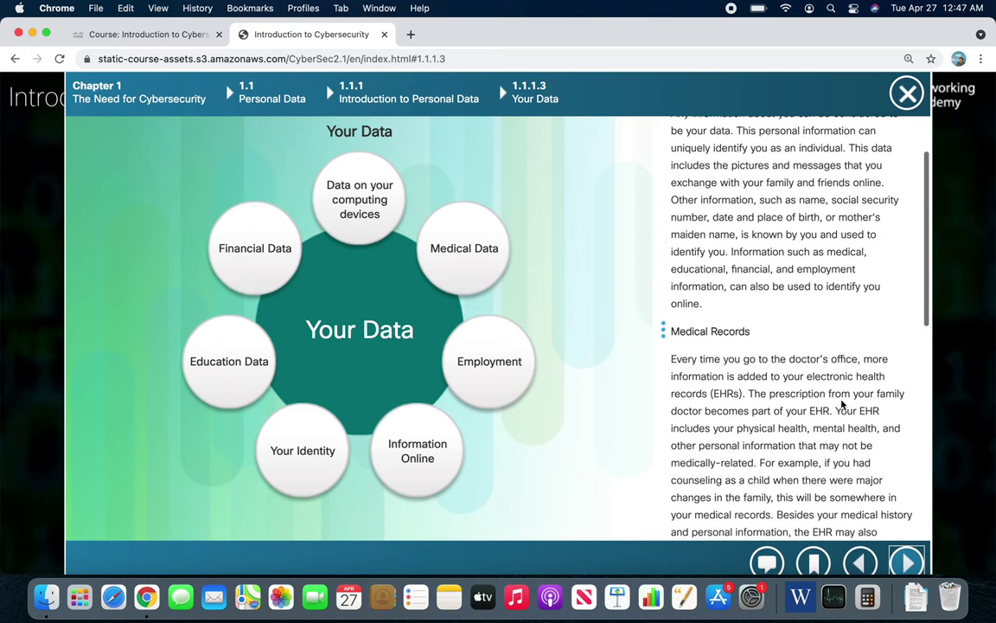
scroll(843, 419, "down", 3)
scroll(842, 406, "down", 3)
scroll(841, 404, "down", 1)
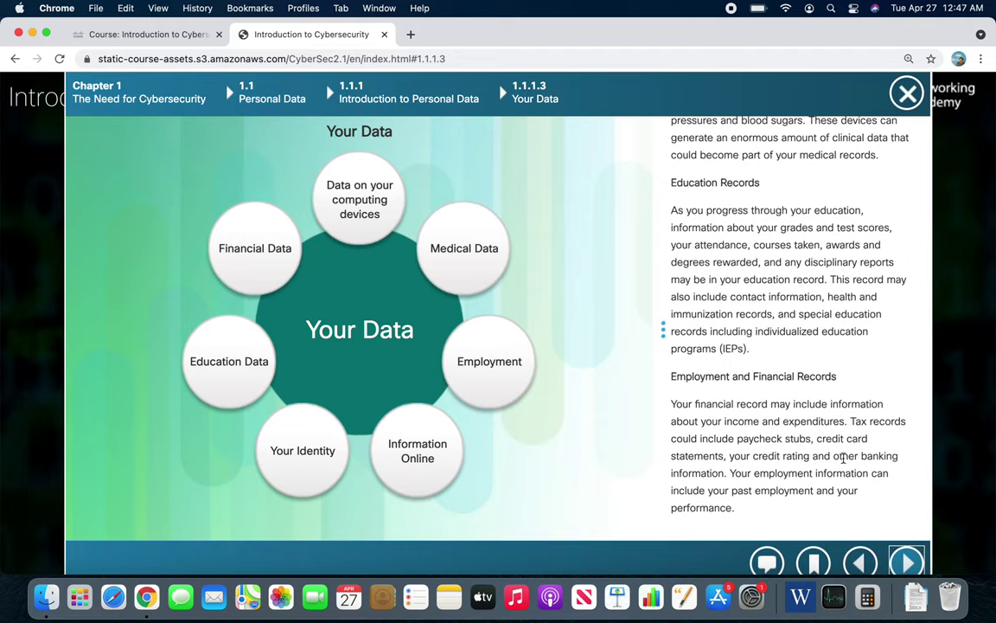
scroll(865, 502, "down", 1)
left_click(907, 550)
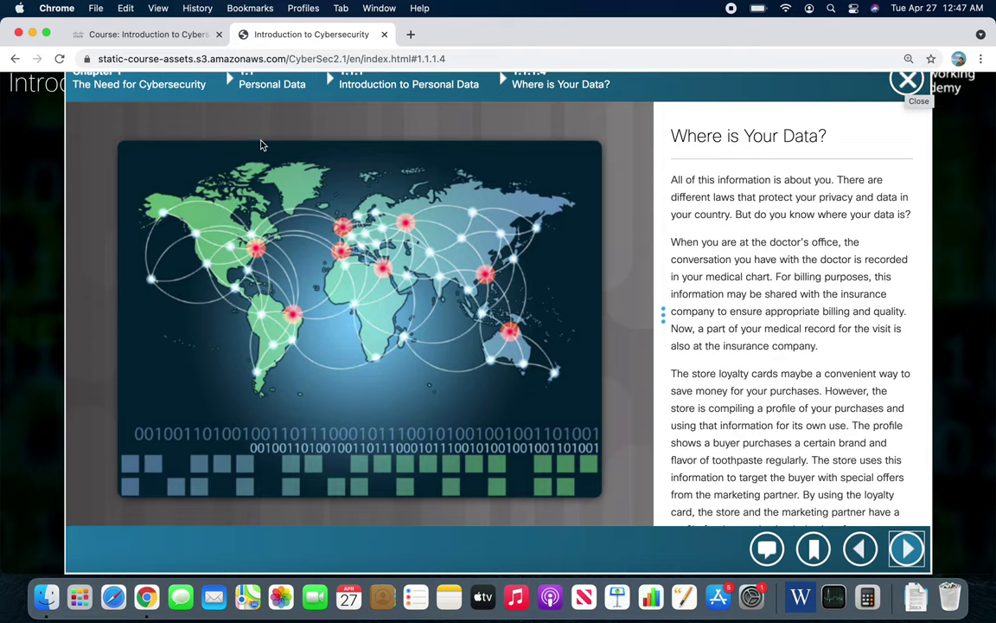
scroll(245, 145, "up", 1)
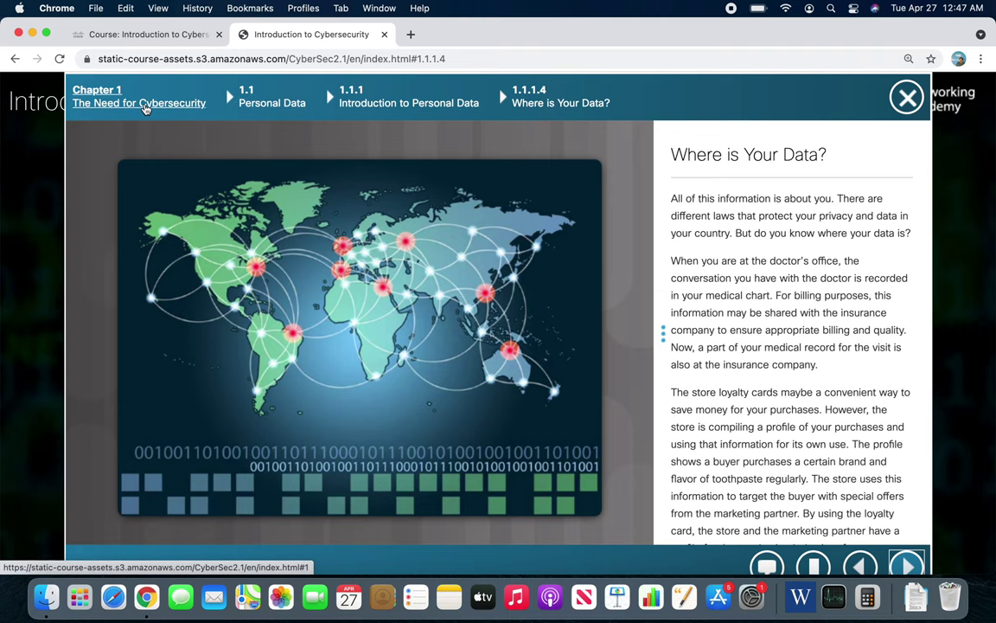
left_click(149, 104)
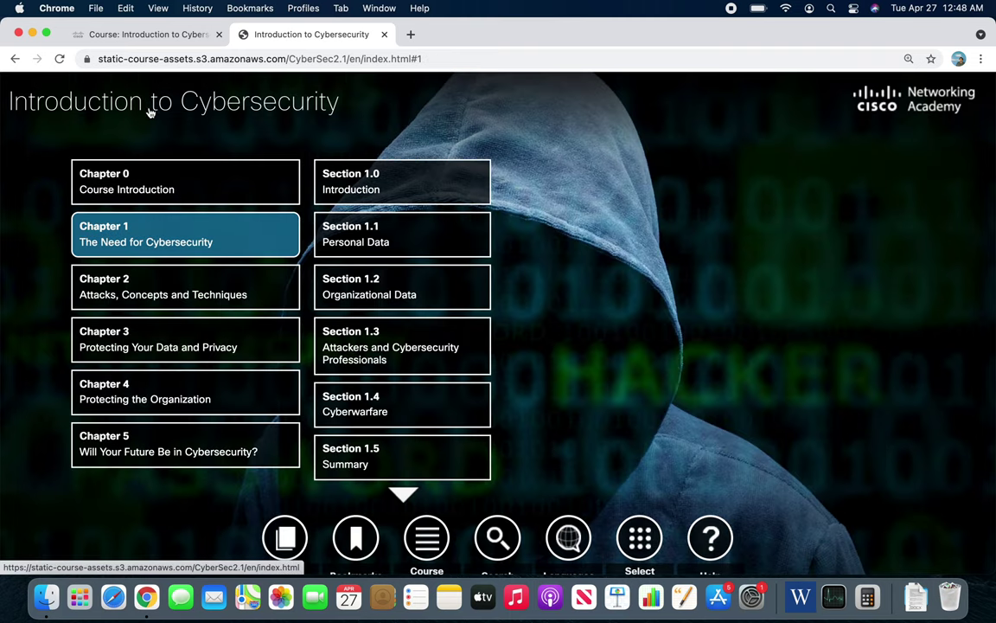
Browse Chapter 5's sections and topics, briefly opening its introduction page
left_click(188, 454)
left_click(417, 193)
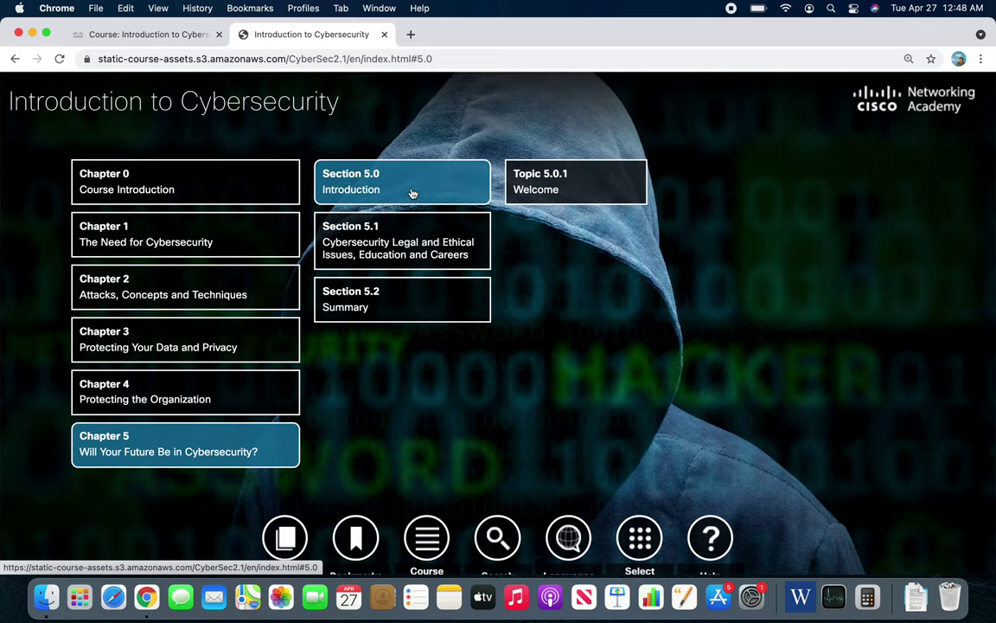
left_click(419, 227)
left_click(591, 185)
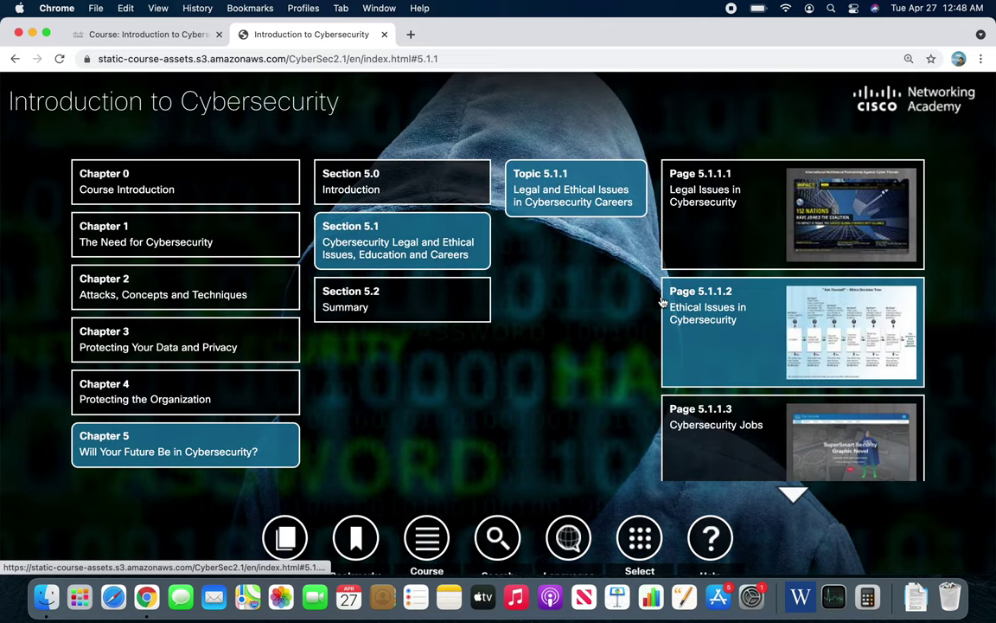
scroll(784, 290, "down", 3)
scroll(785, 290, "up", 3)
scroll(784, 289, "down", 3)
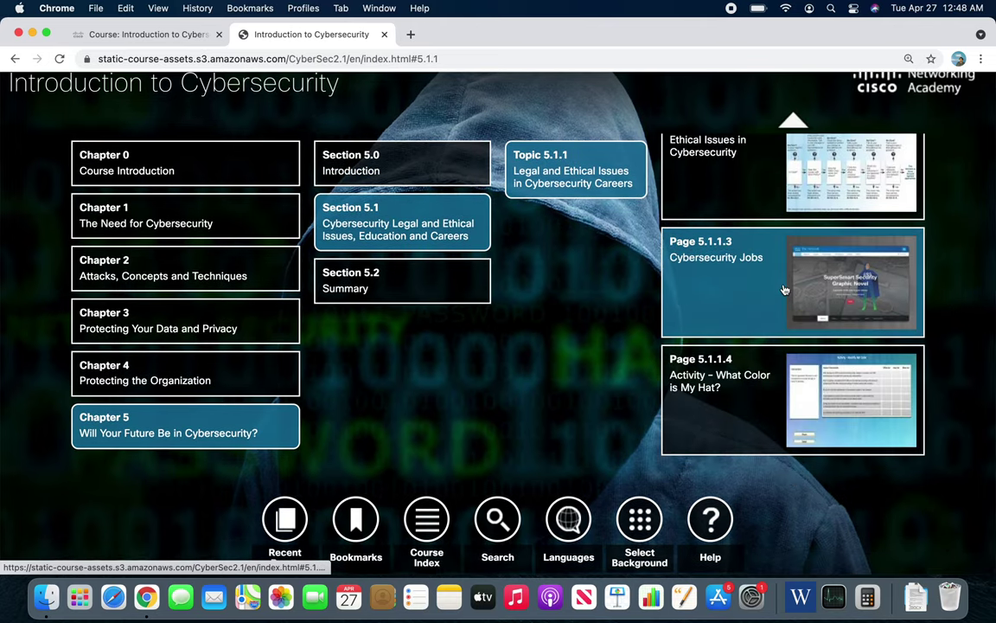
left_click(441, 160)
left_click(600, 172)
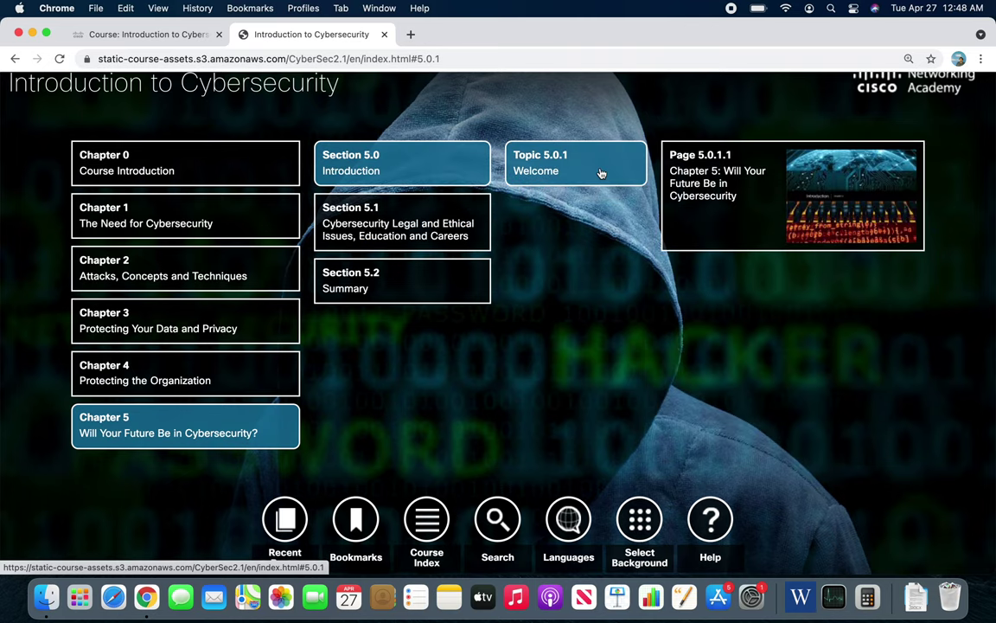
left_click(787, 211)
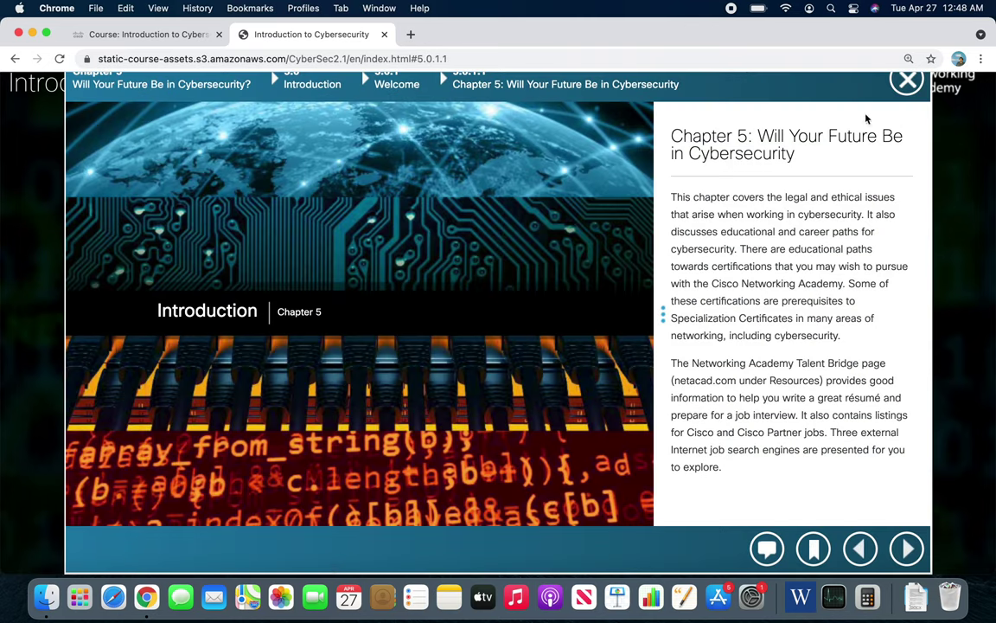
left_click(907, 79)
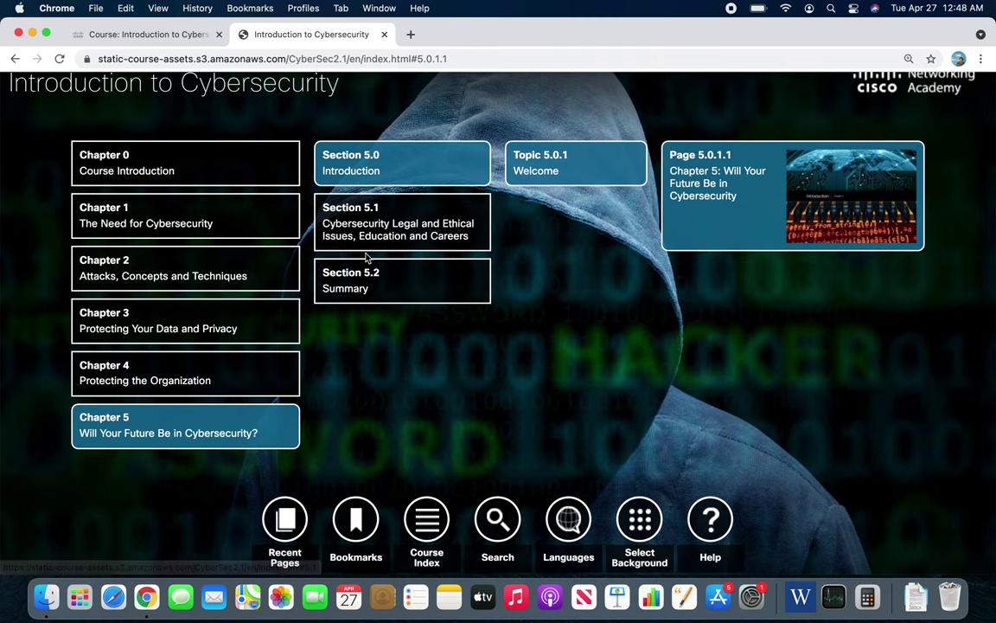
Expand Chapter 3 and browse Sections 3.0–3.3 and their topics
left_click(176, 327)
left_click(421, 180)
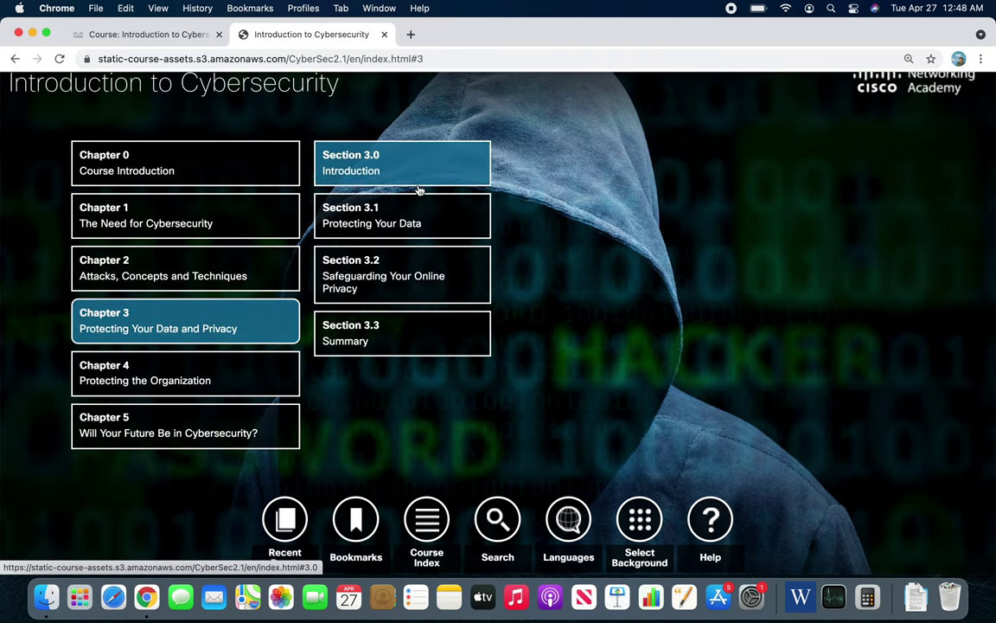
left_click(560, 164)
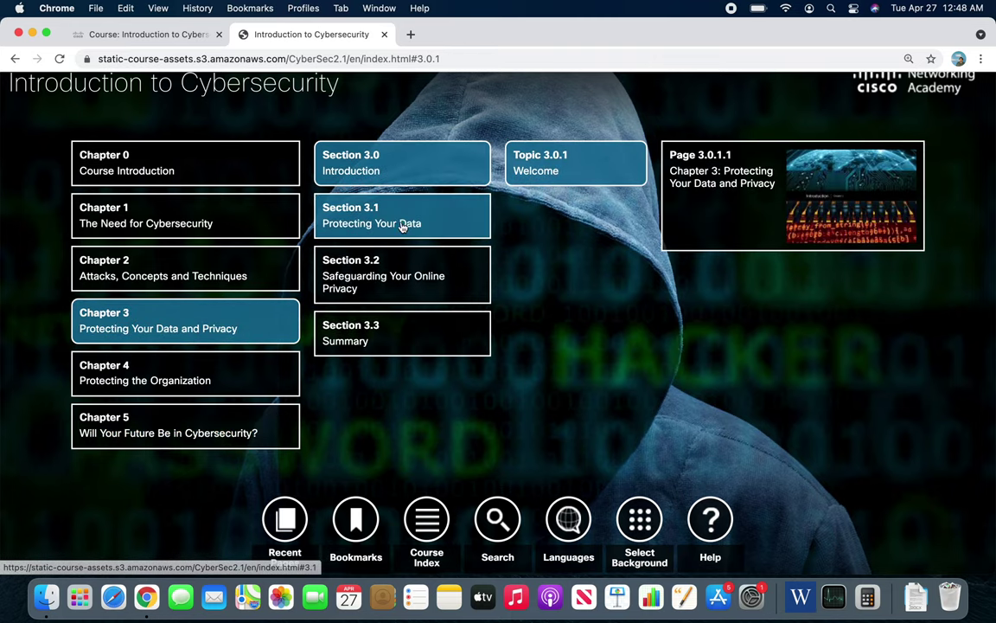
left_click(368, 212)
left_click(558, 186)
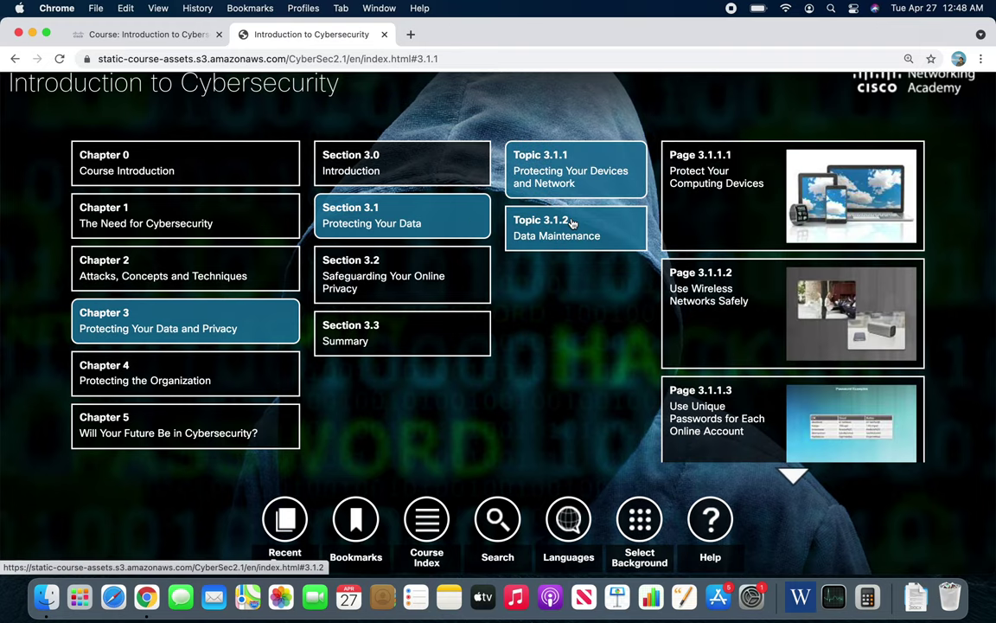
left_click(573, 221)
left_click(422, 275)
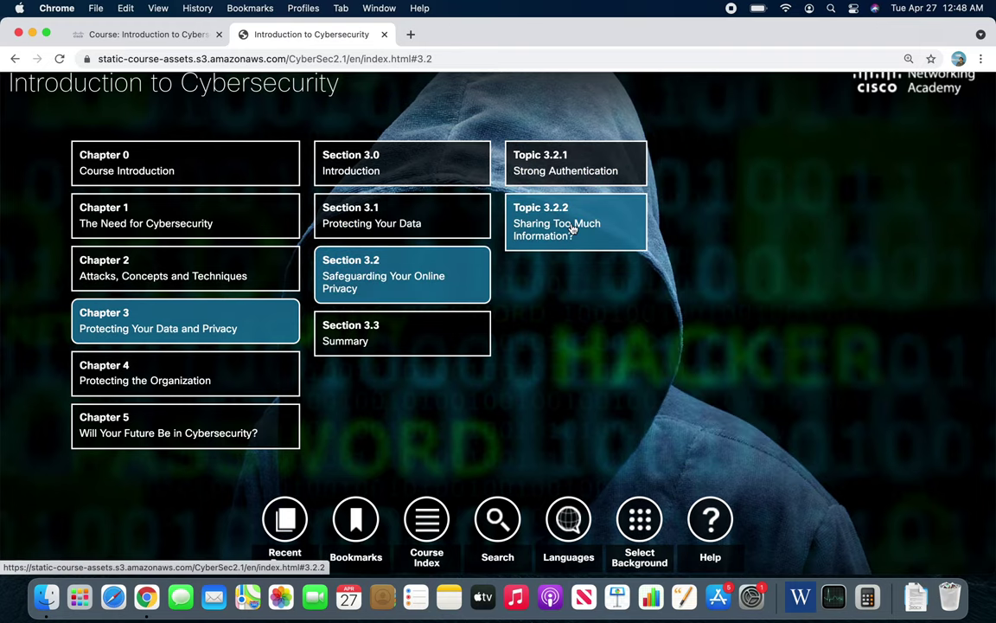
left_click(545, 222)
scroll(733, 296, "down", 2)
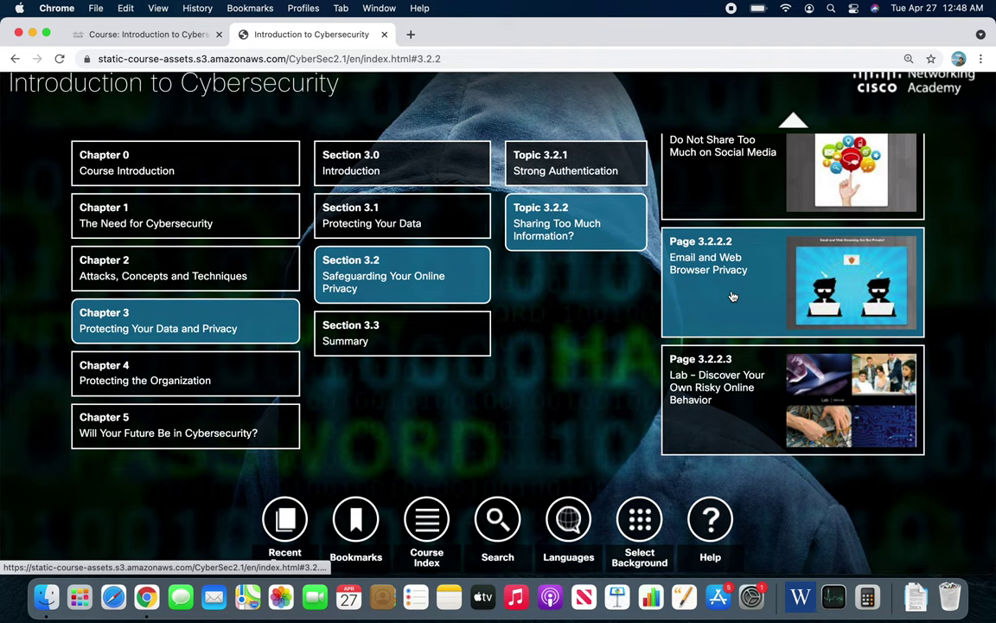
left_click(445, 343)
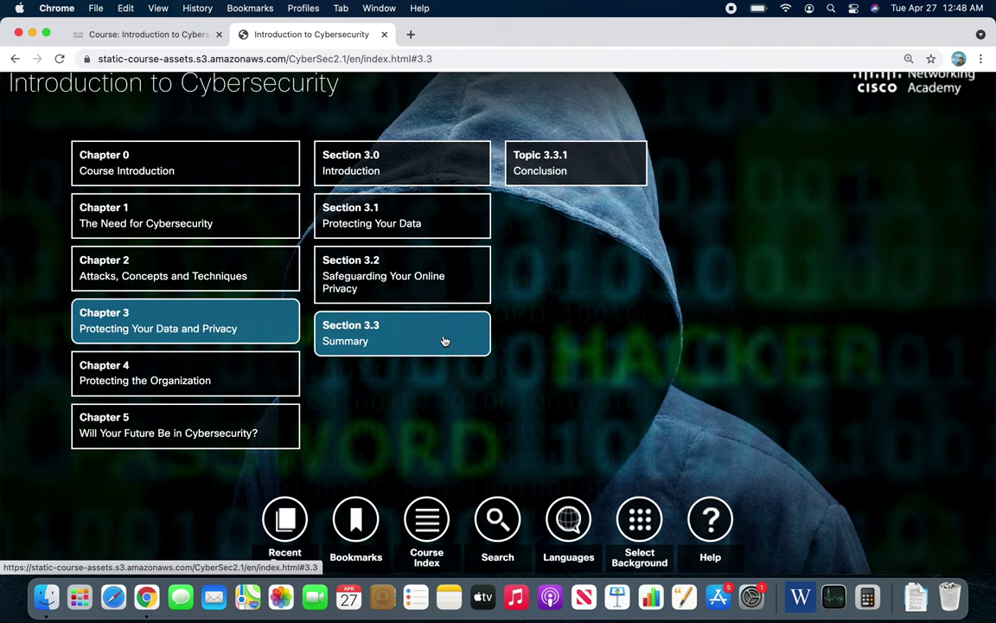
left_click(468, 274)
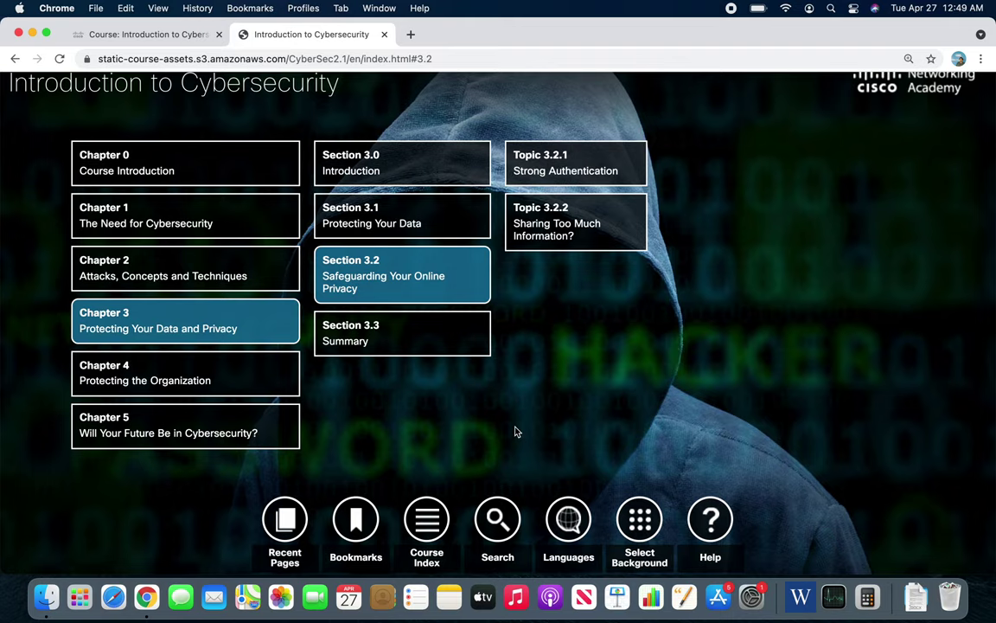
scroll(515, 431, "up", 1)
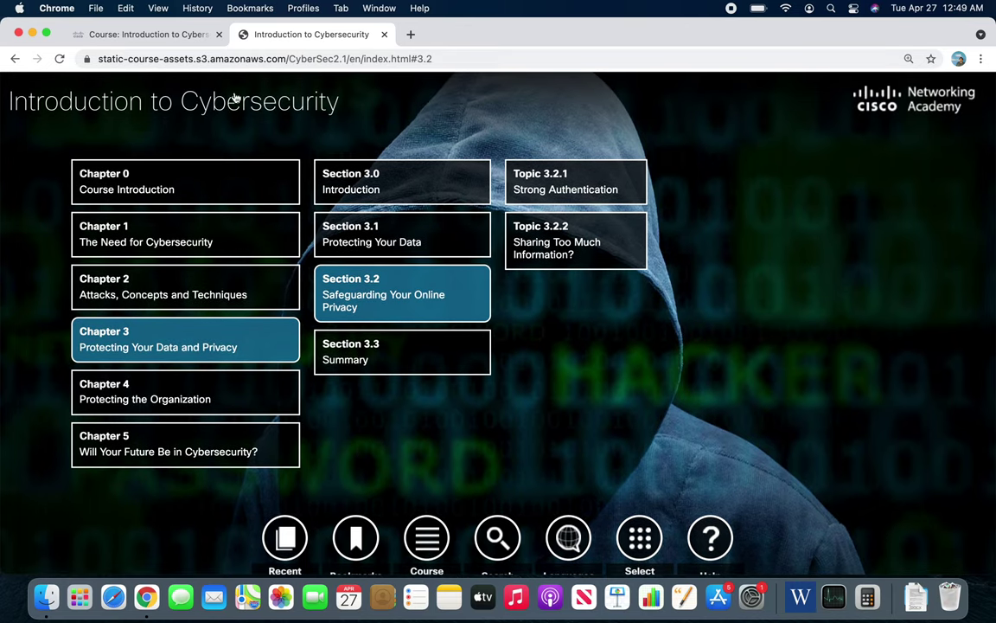
Collapse the index, return to the course page, and open the Chapter 1 Ethics Quiz
left_click(235, 102)
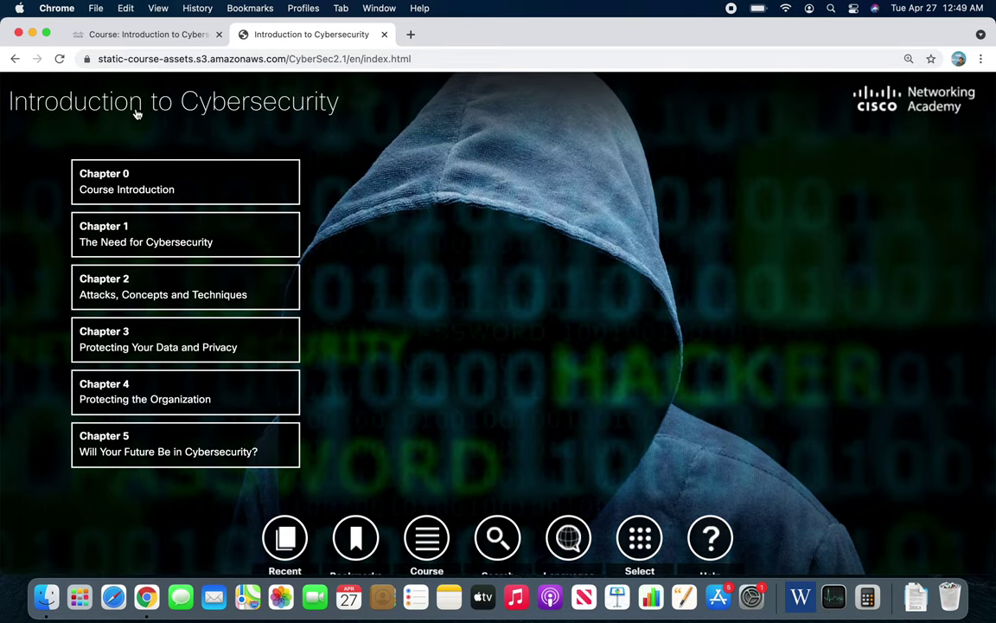
left_click(147, 35)
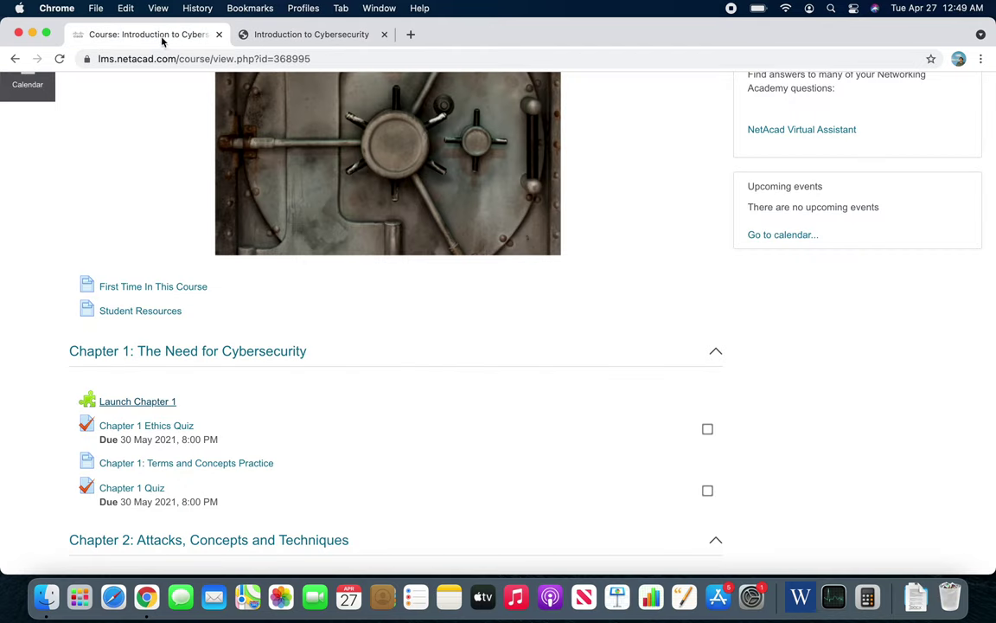
left_click(183, 430)
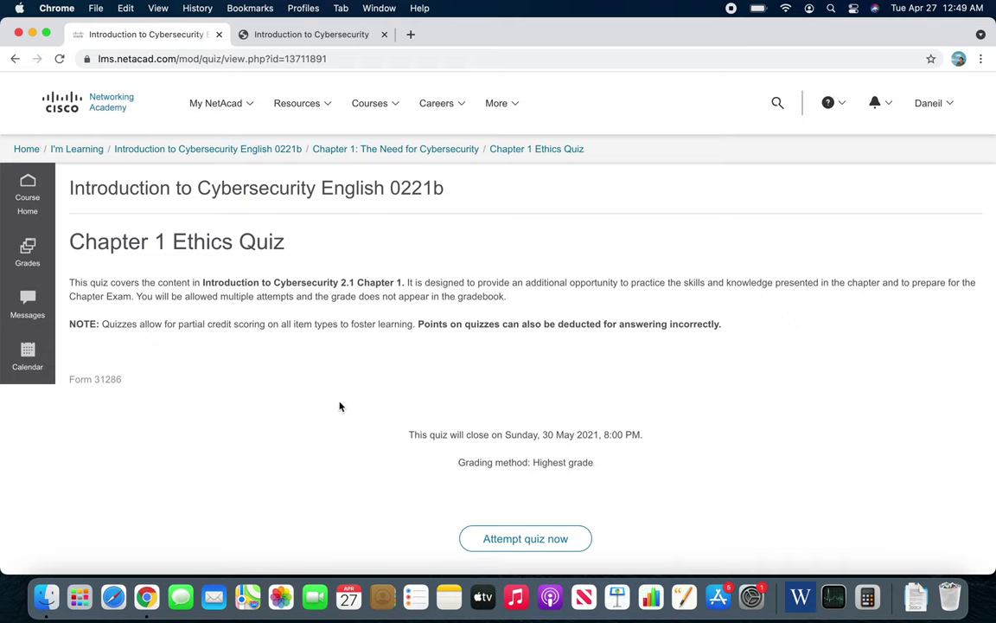
scroll(339, 405, "down", 1)
scroll(511, 403, "down", 3)
Start a new attempt of the Chapter 1 Ethics Quiz
left_click(518, 399)
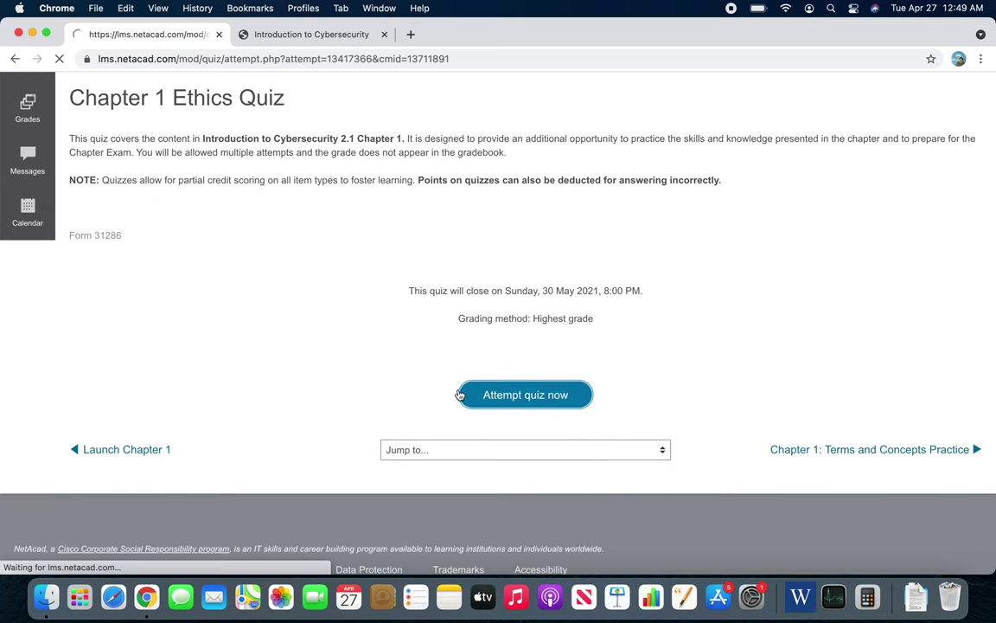
scroll(324, 396, "down", 1)
scroll(325, 396, "down", 5)
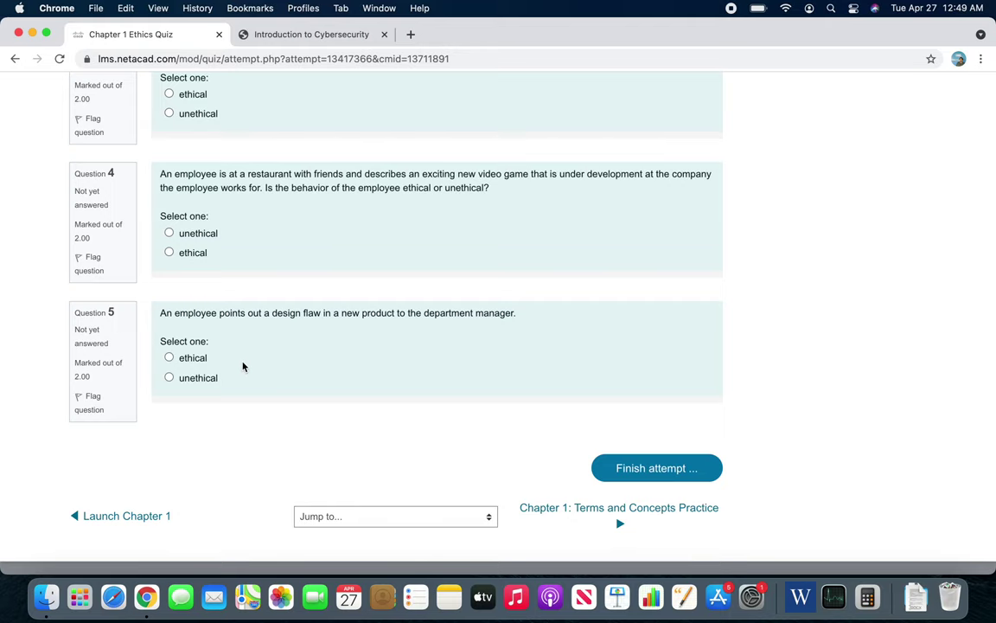
scroll(243, 367, "up", 2)
scroll(240, 370, "up", 5)
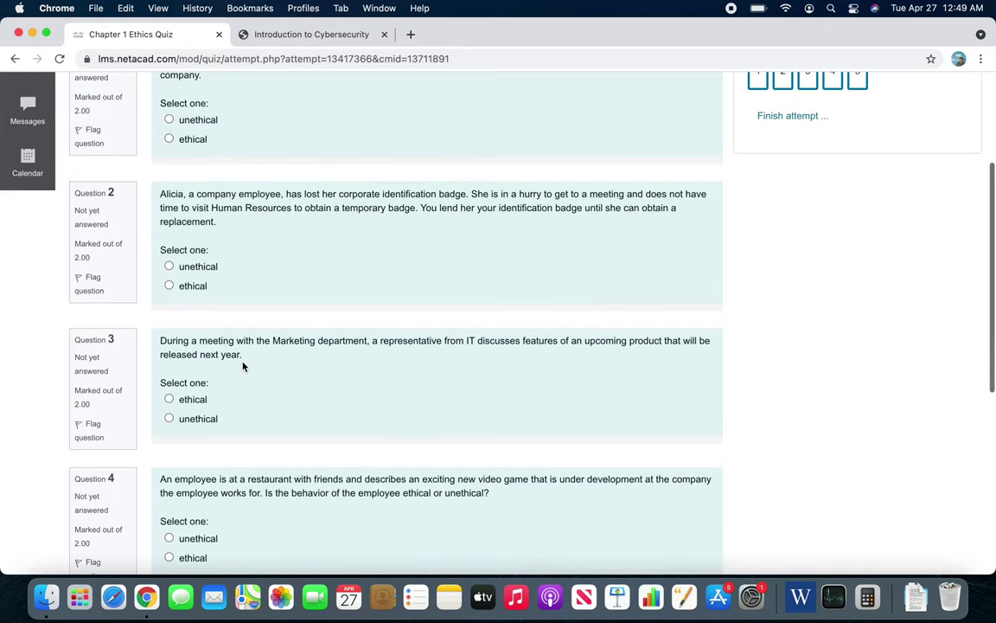
scroll(236, 373, "up", 1)
scroll(235, 373, "up", 1)
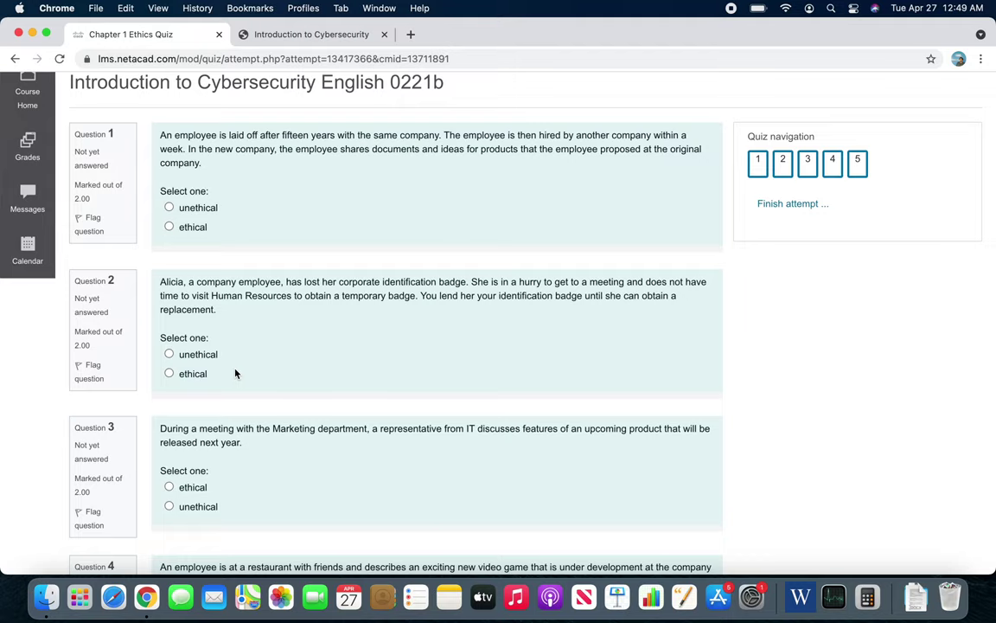
scroll(235, 374, "up", 1)
scroll(236, 374, "up", 2)
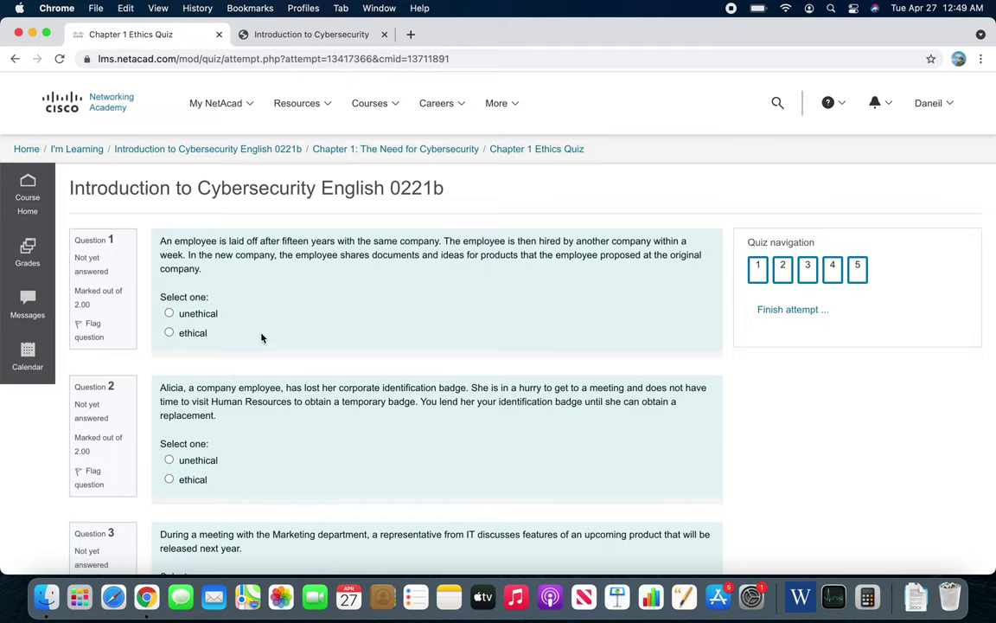
scroll(304, 403, "down", 1)
scroll(304, 403, "down", 5)
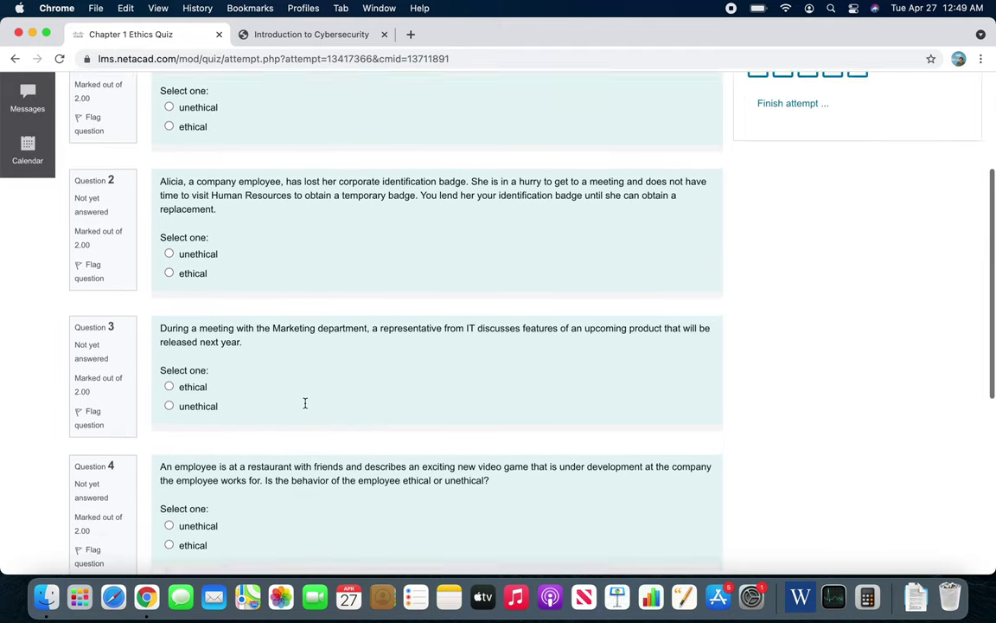
scroll(305, 403, "down", 3)
scroll(305, 407, "down", 5)
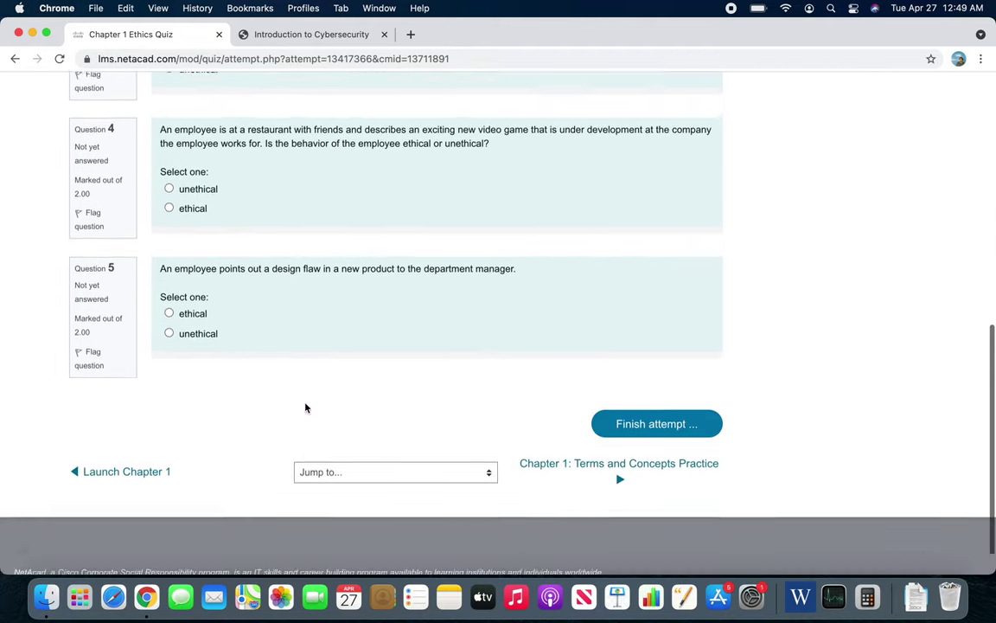
scroll(305, 407, "down", 1)
scroll(305, 408, "up", 4)
scroll(305, 408, "up", 10)
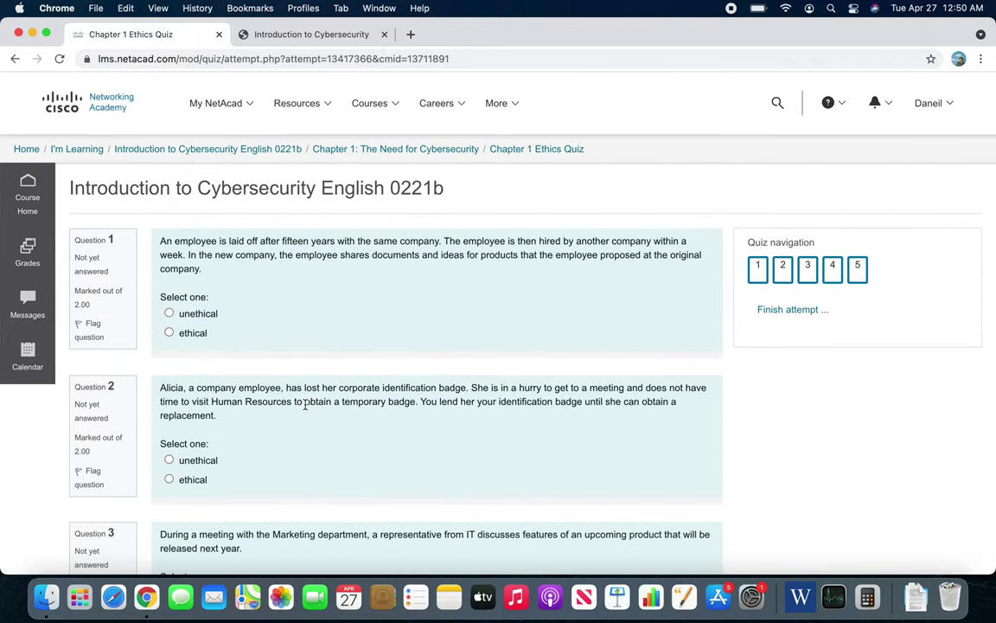